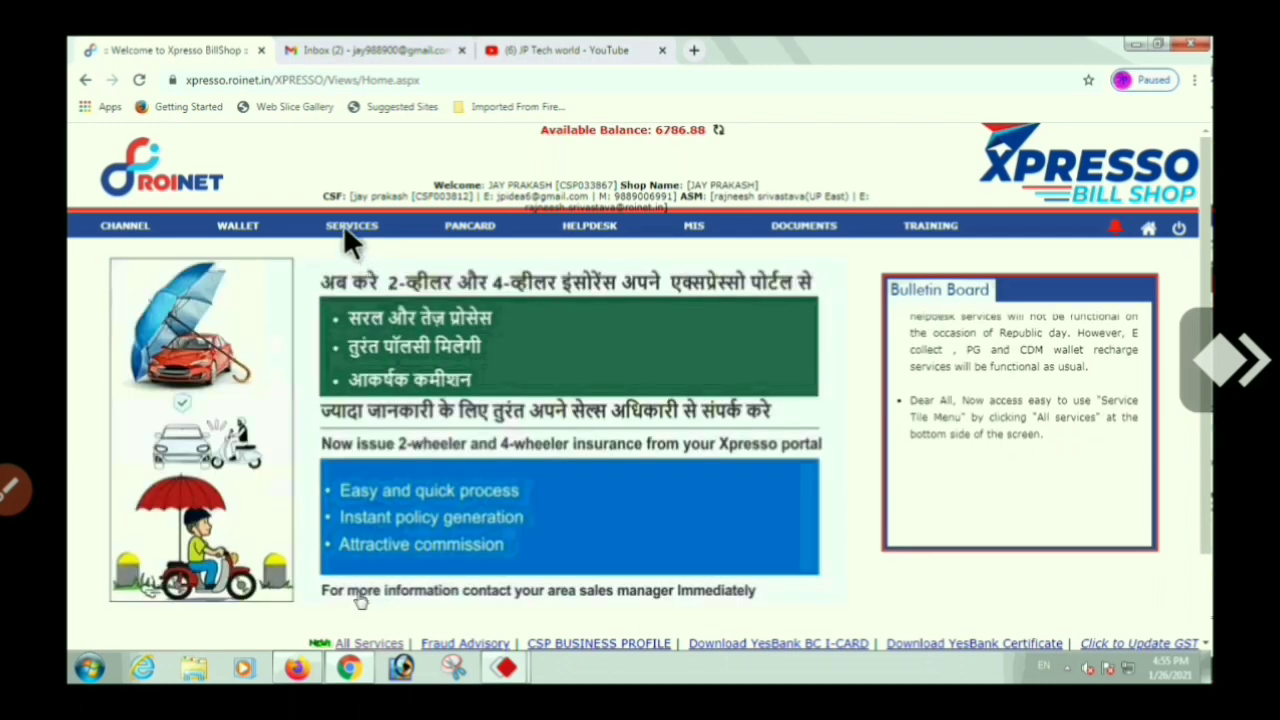
Go through Services to All Services and start an LIC Premium Payment on Bharat Bill Pay
left_click(349, 223)
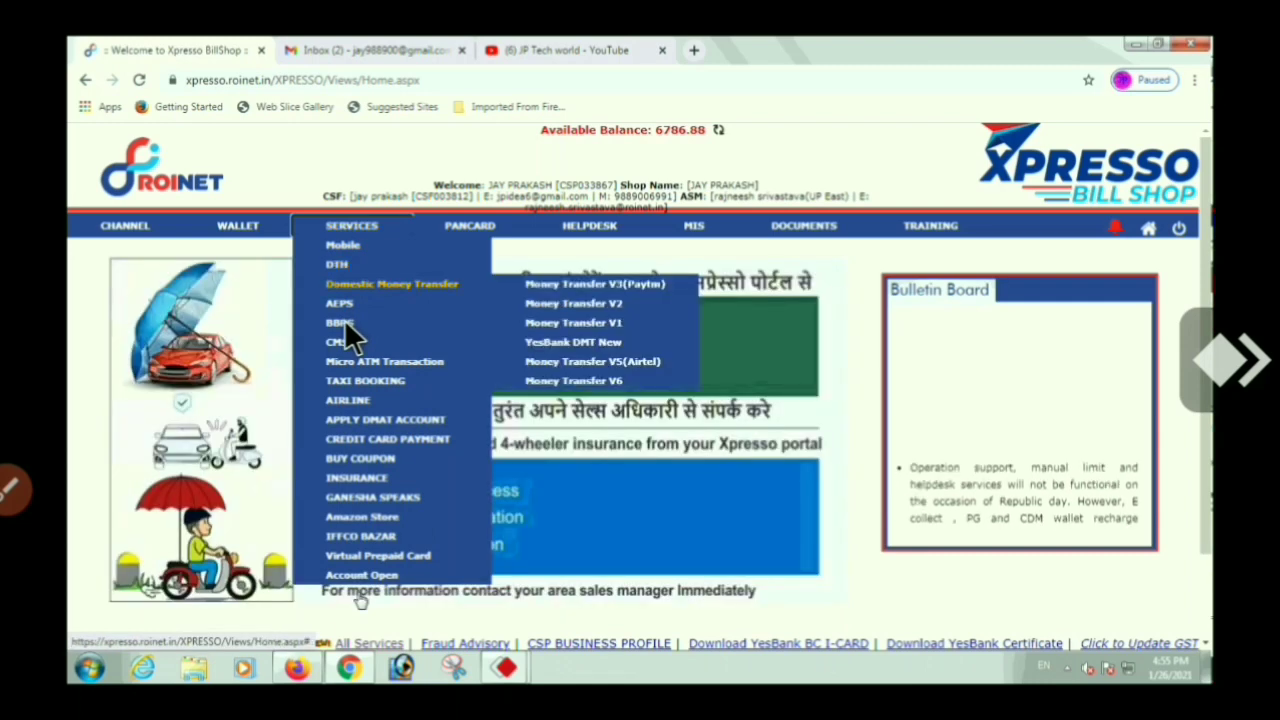
mouse_move(344, 320)
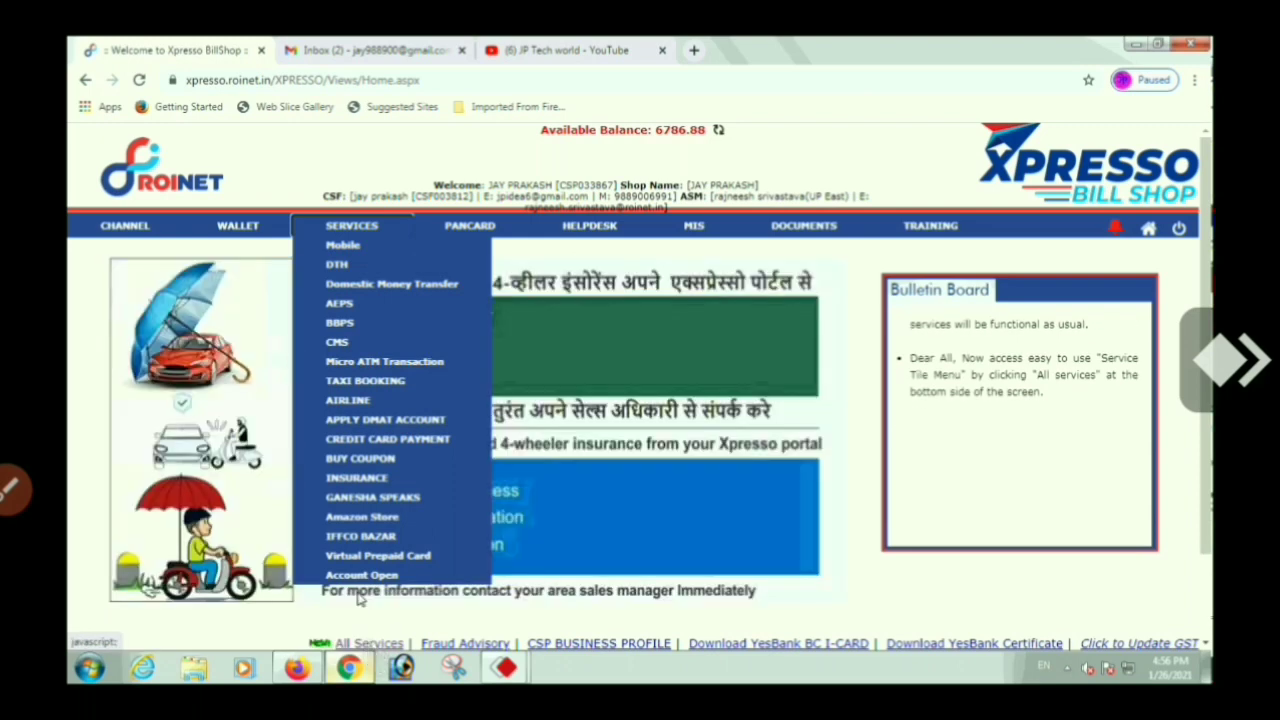
left_click(360, 598)
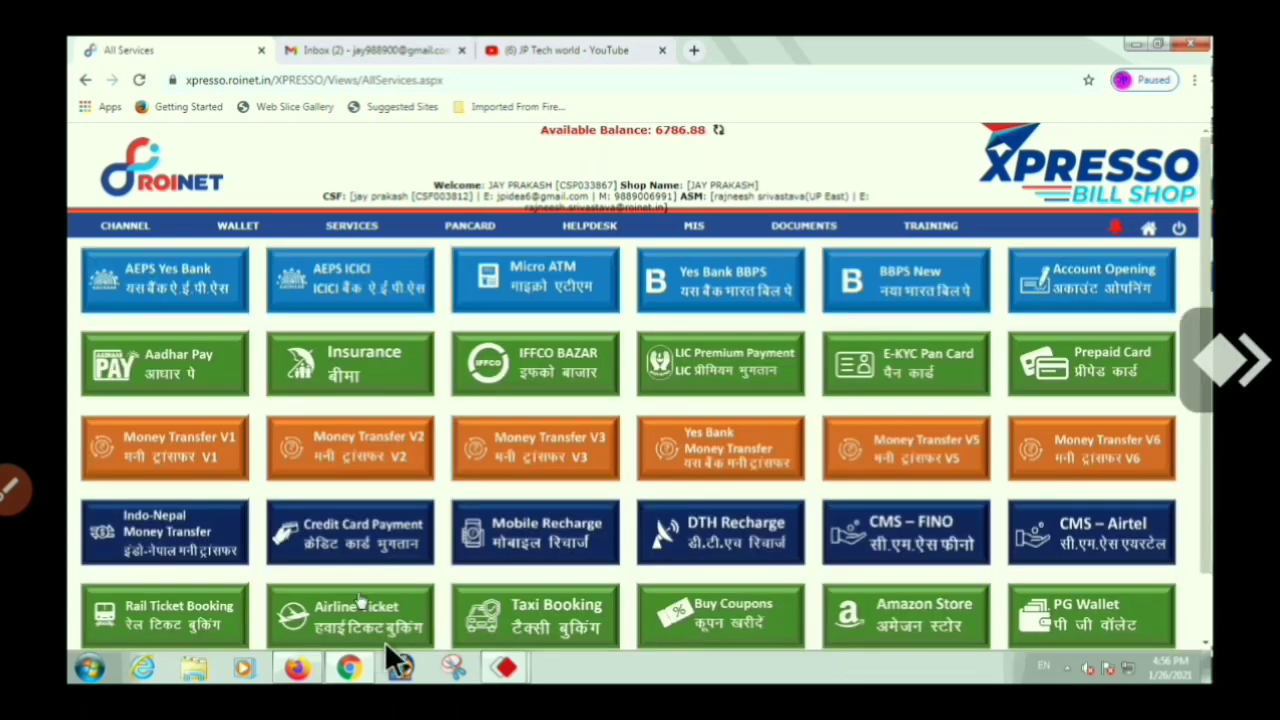
left_click(722, 357)
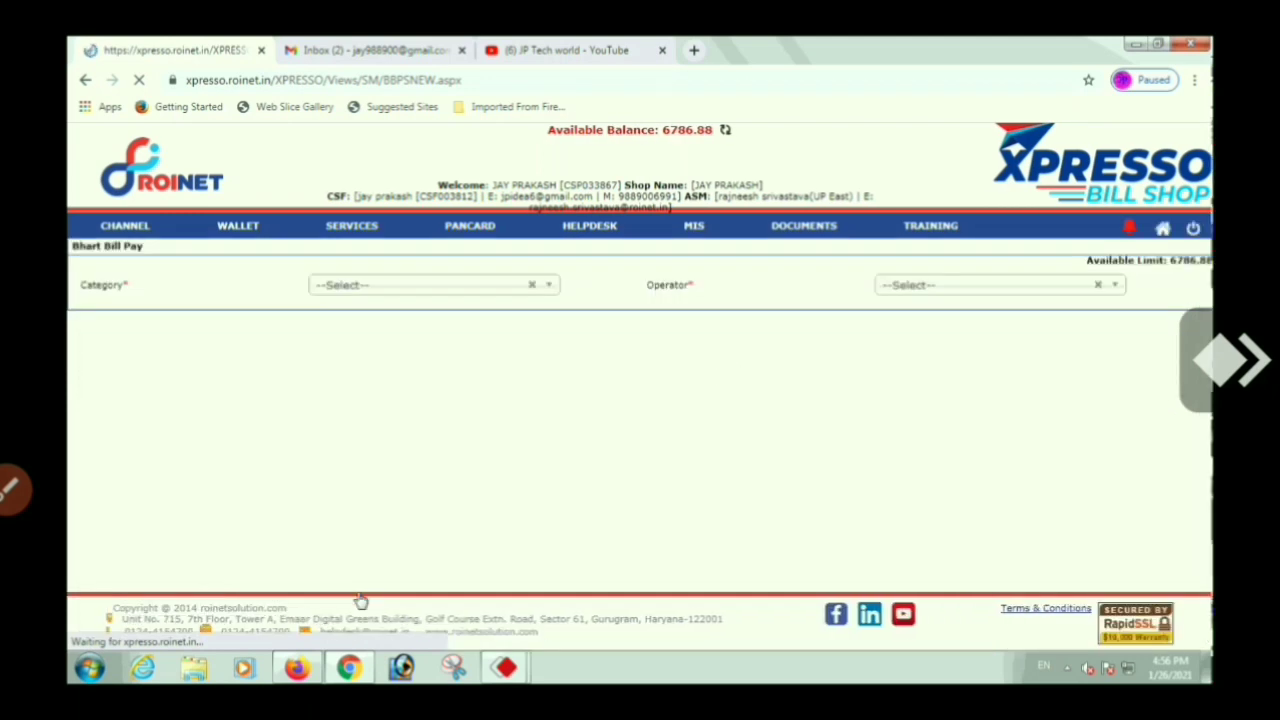
Close the stray menus and reopen a fresh Bharat Bill Pay page from the Services menu
left_click(433, 287)
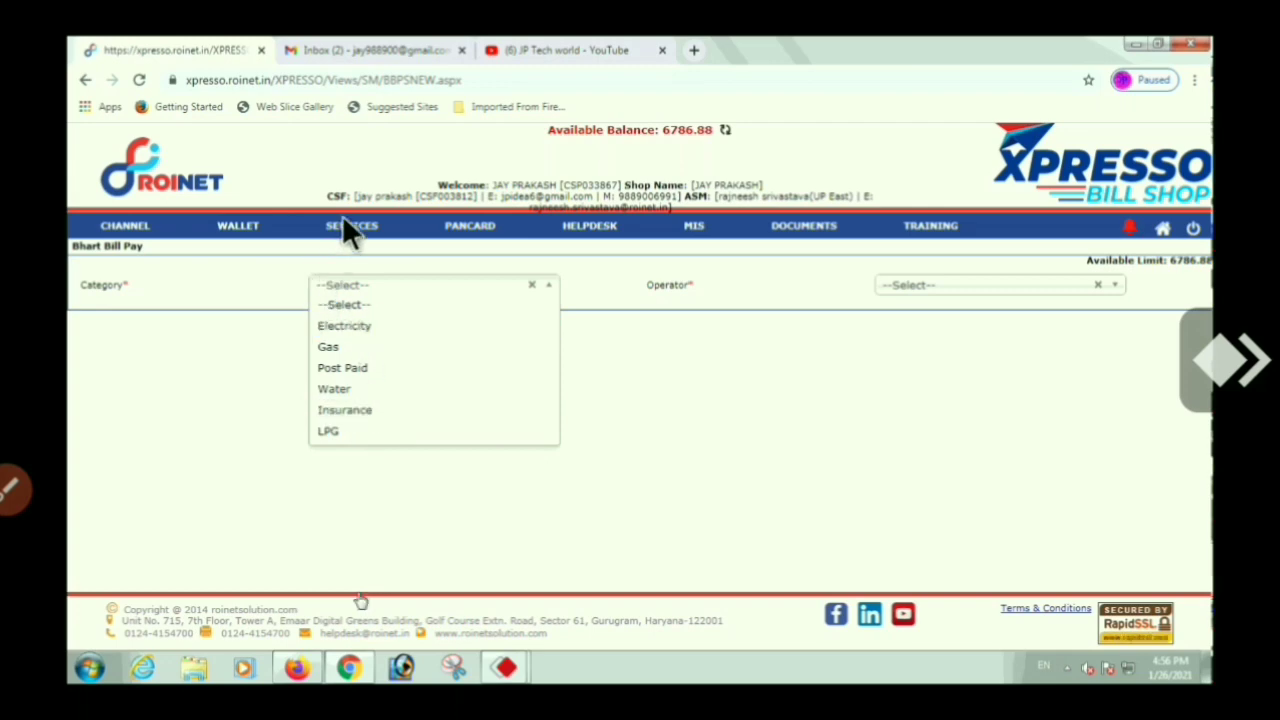
mouse_move(342, 214)
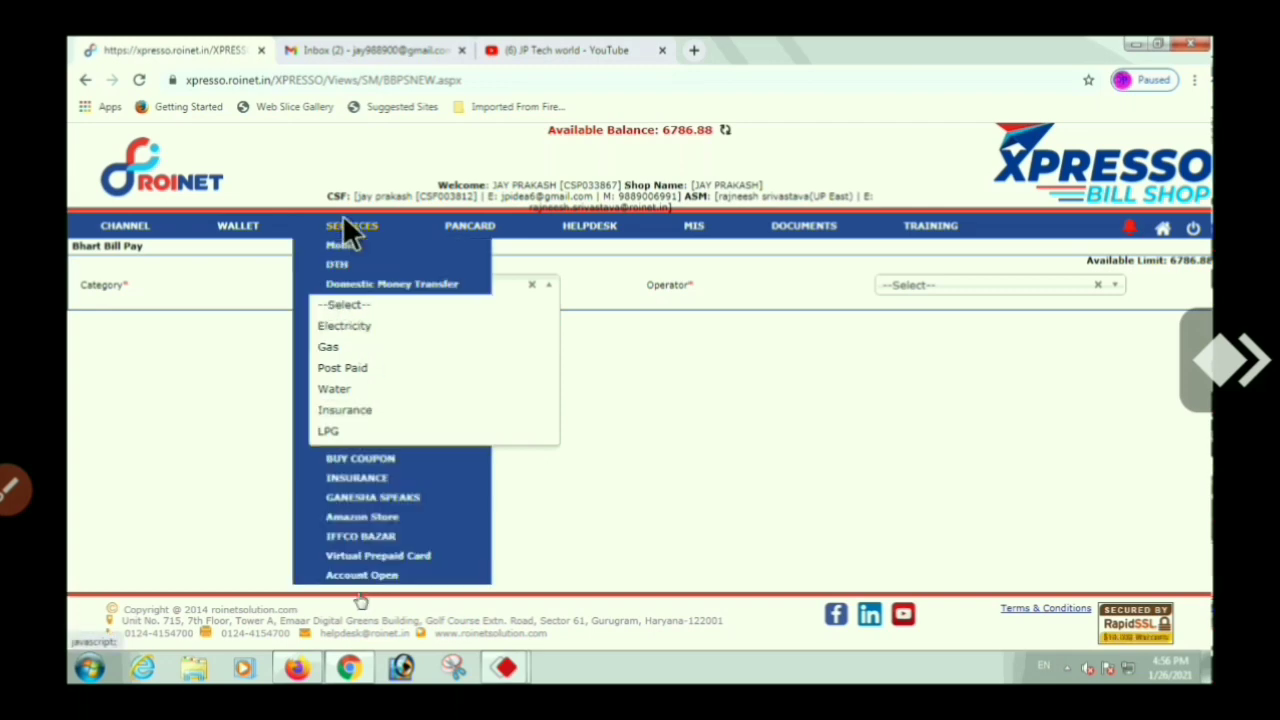
left_click(689, 367)
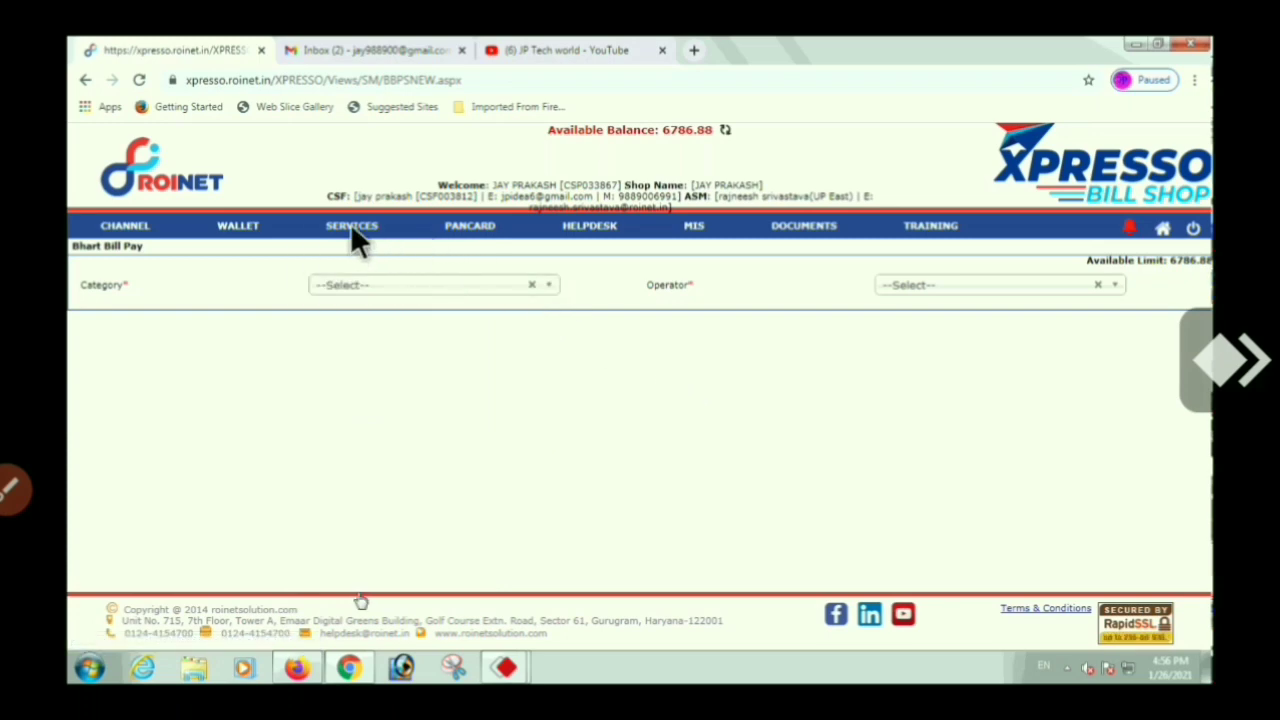
mouse_move(348, 223)
mouse_move(347, 325)
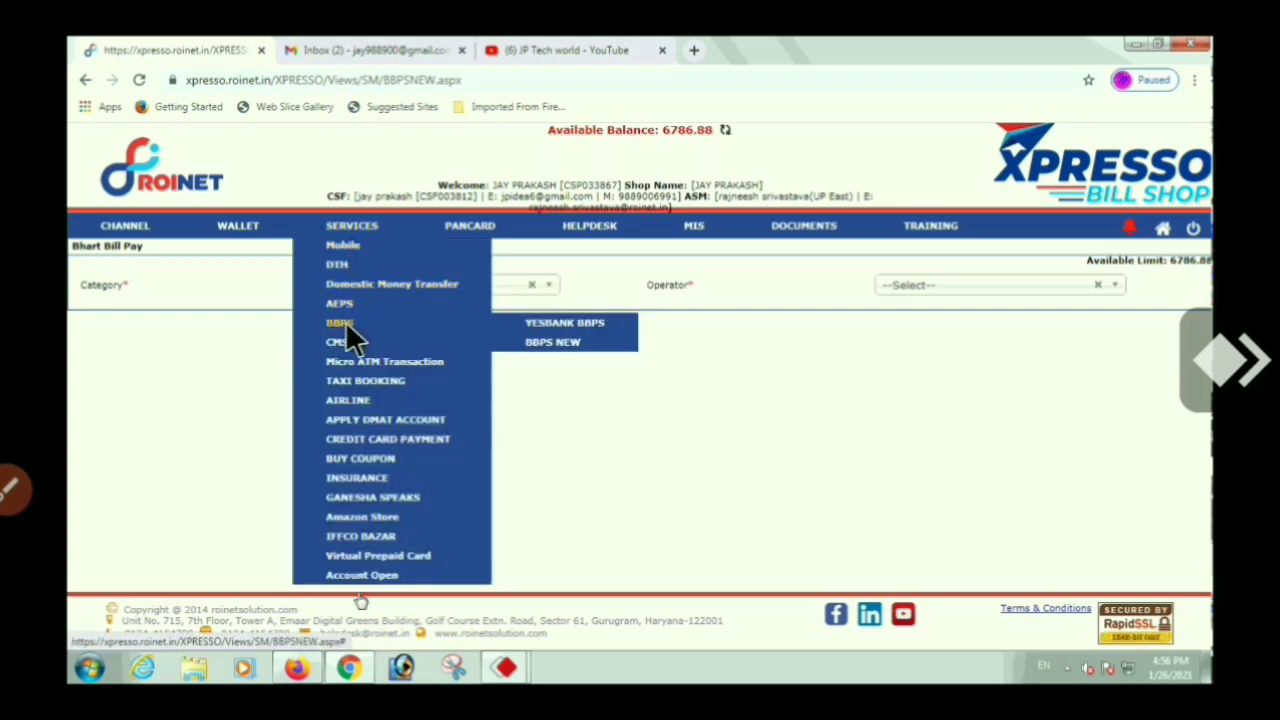
left_click(561, 340)
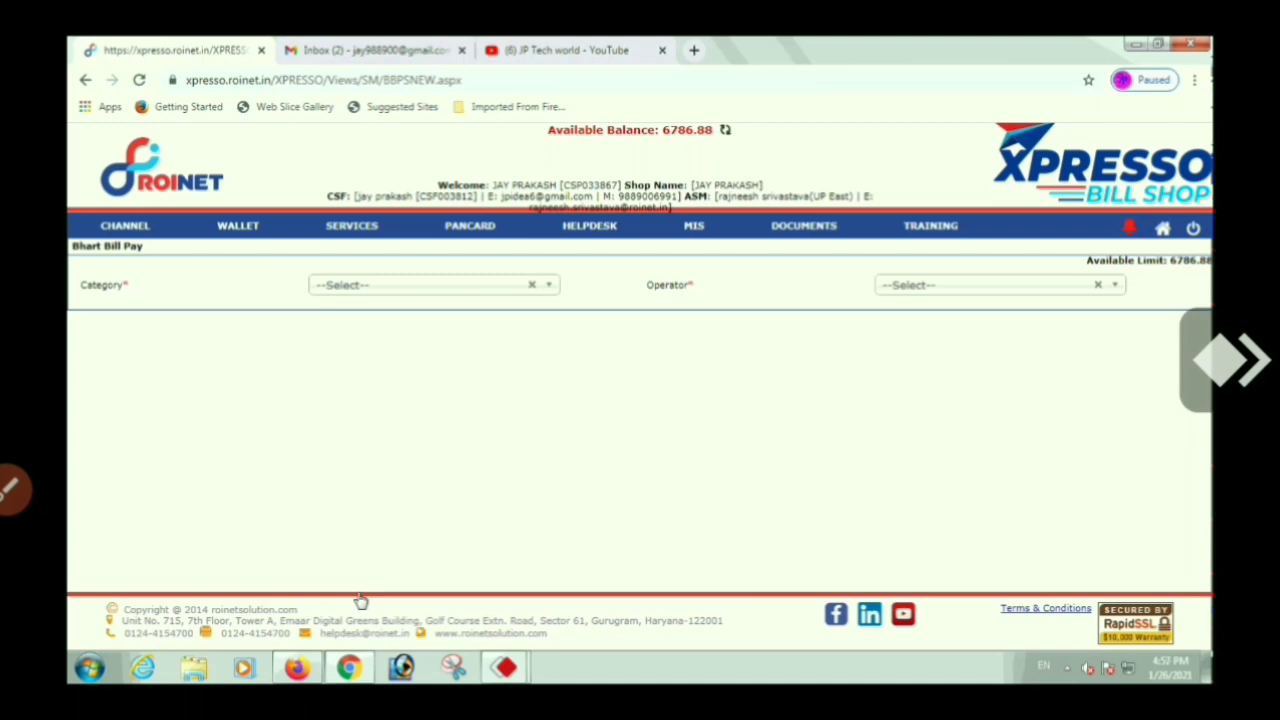
Set Category to Insurance and Operator to Life Insurance Corporation - LIC
left_click(430, 282)
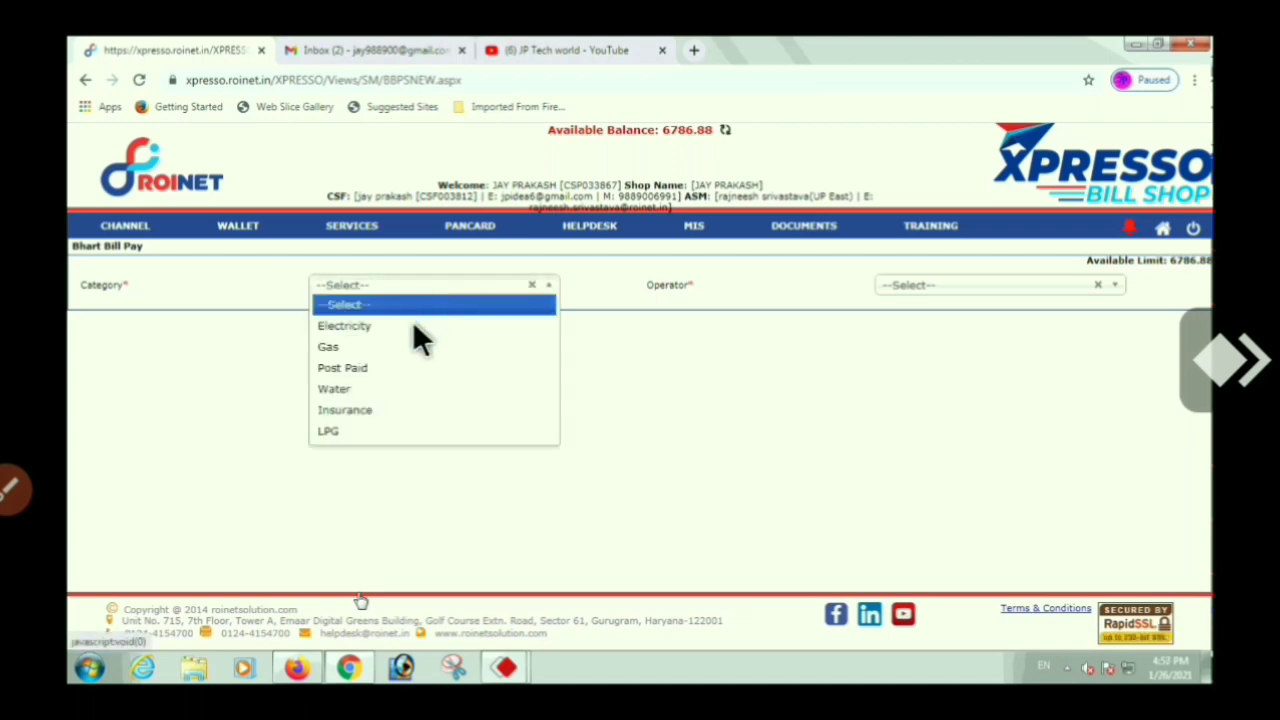
left_click(365, 412)
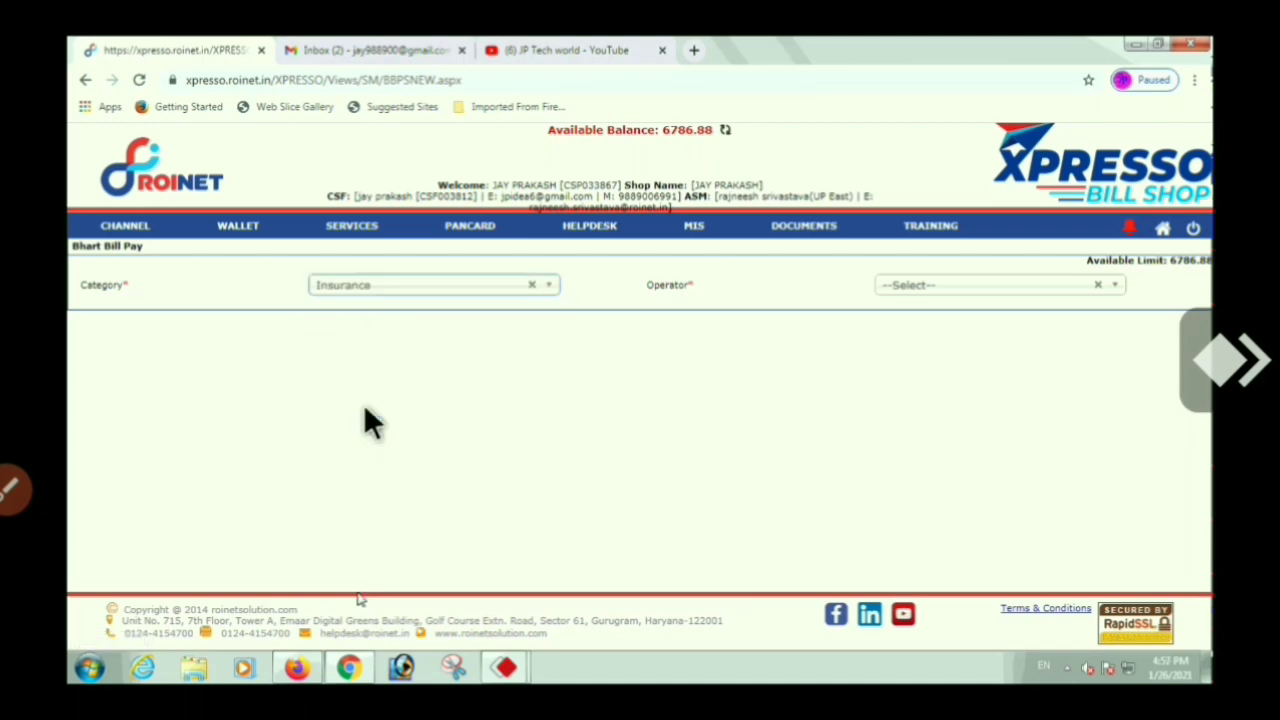
left_click(994, 284)
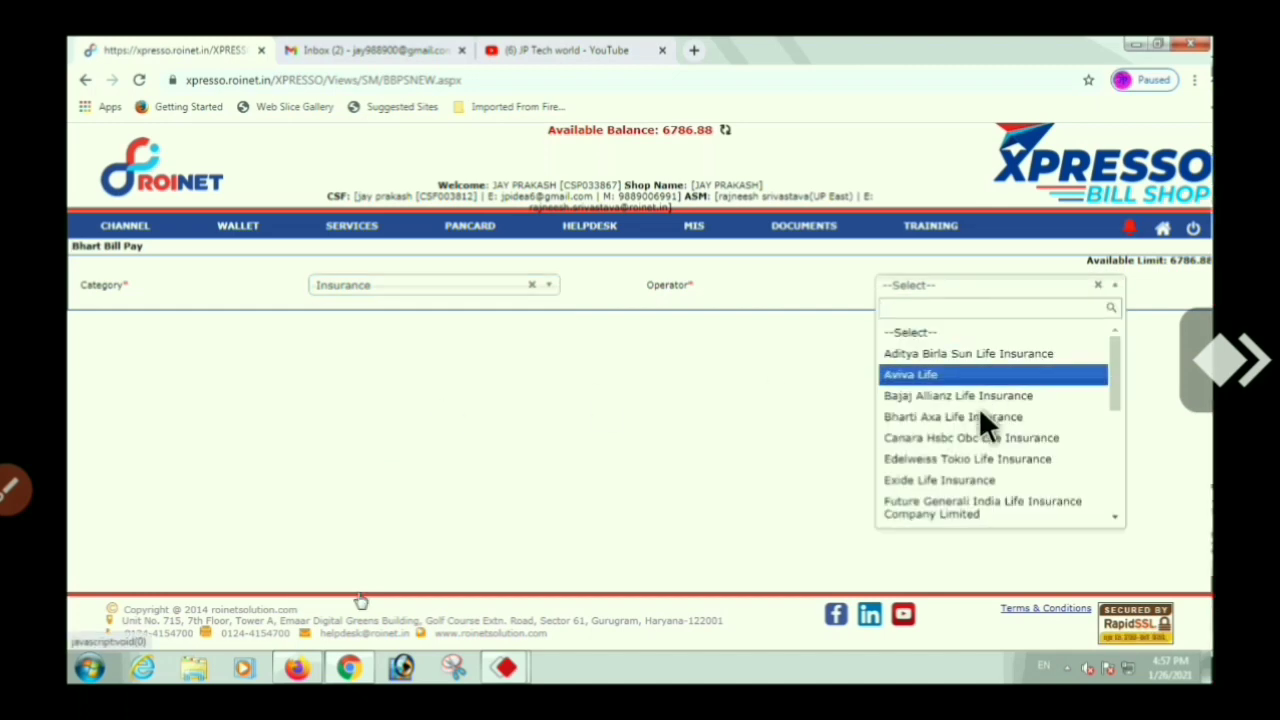
scroll(980, 412, "down", 5)
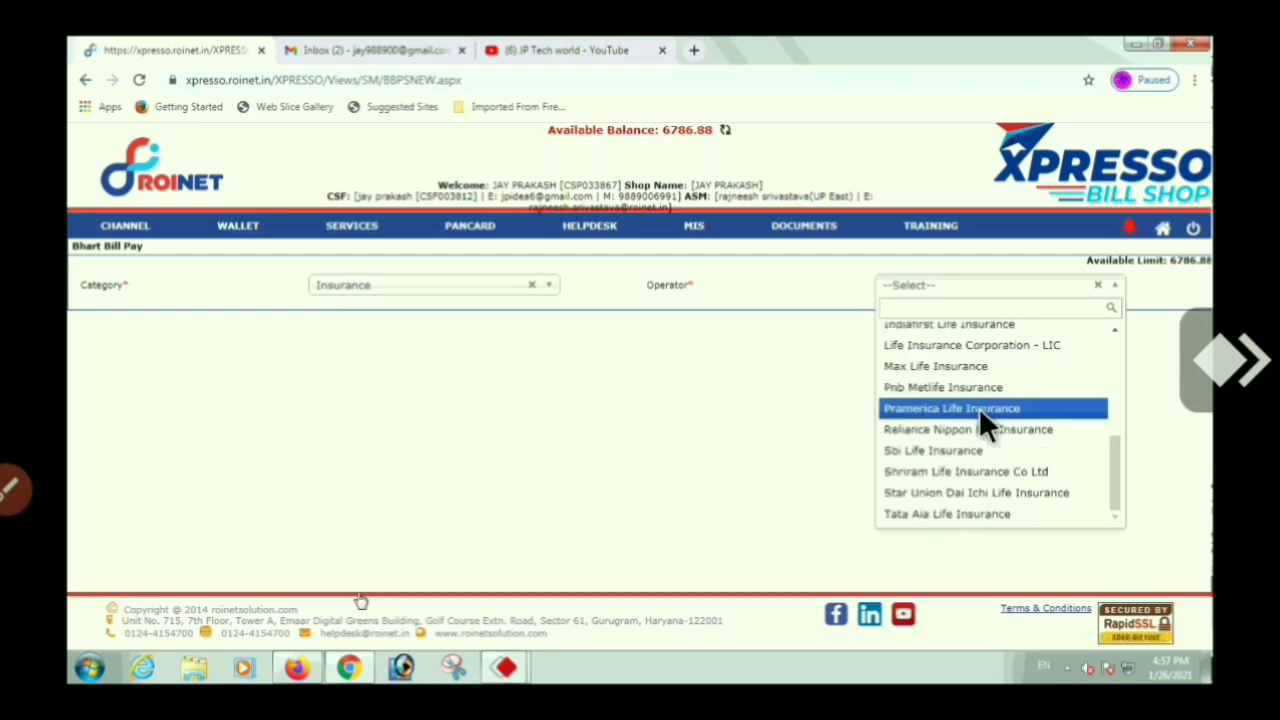
left_click(958, 362)
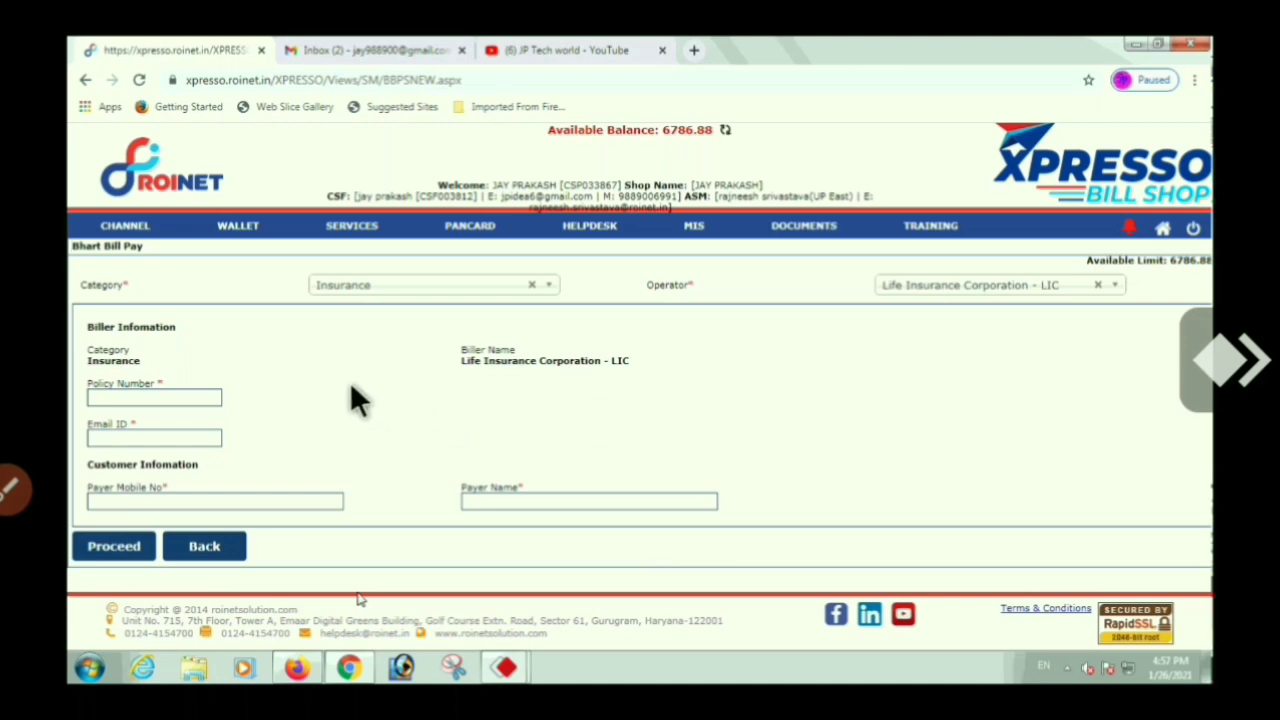
left_click(131, 438)
left_click(158, 500)
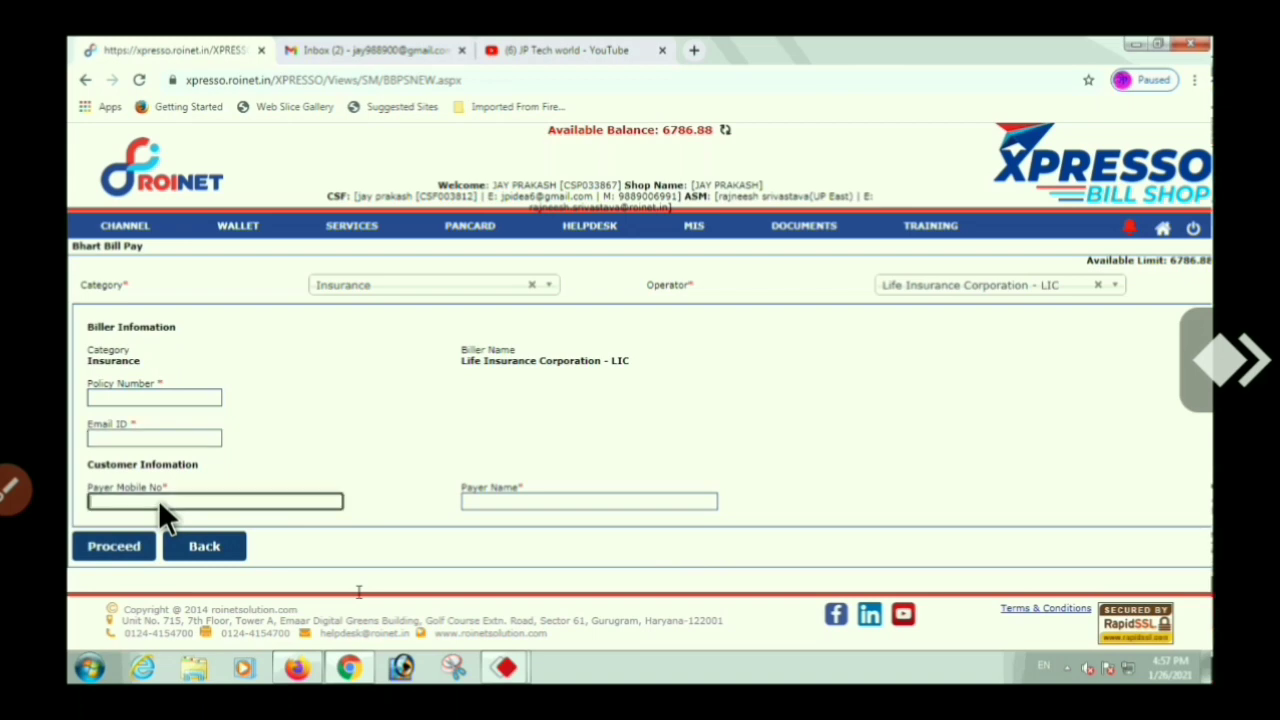
left_click(538, 500)
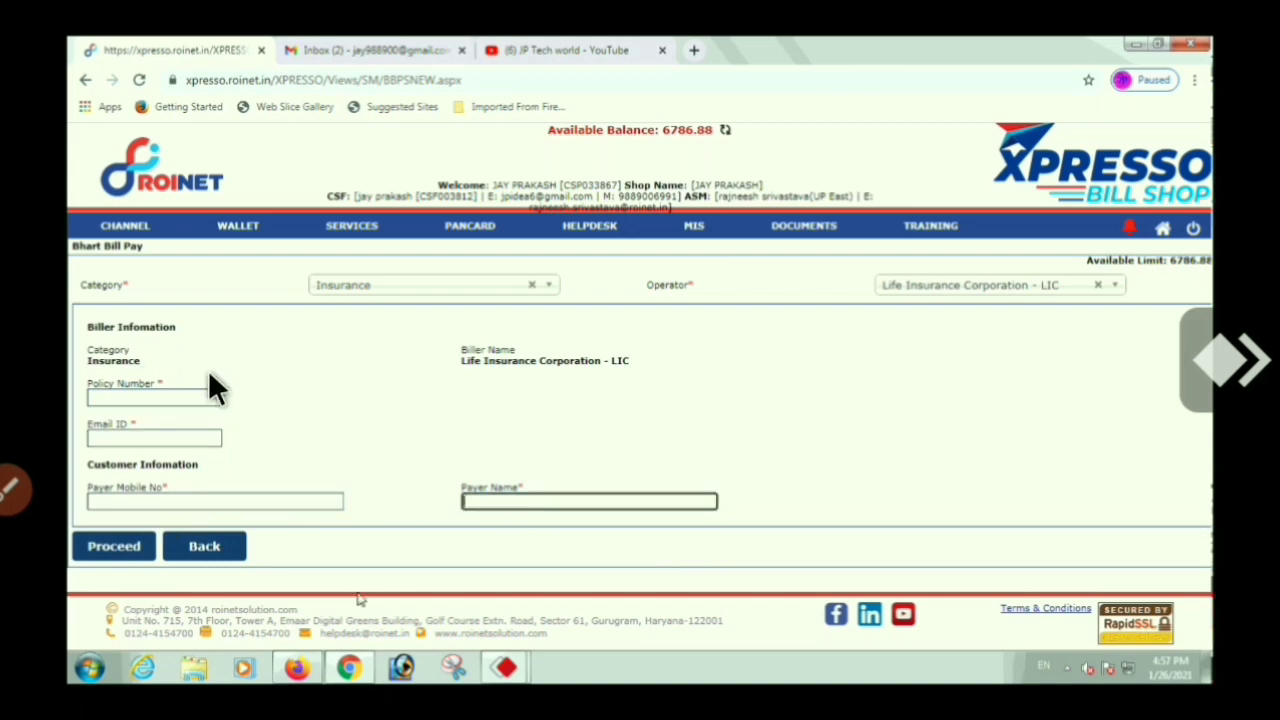
left_click(174, 396)
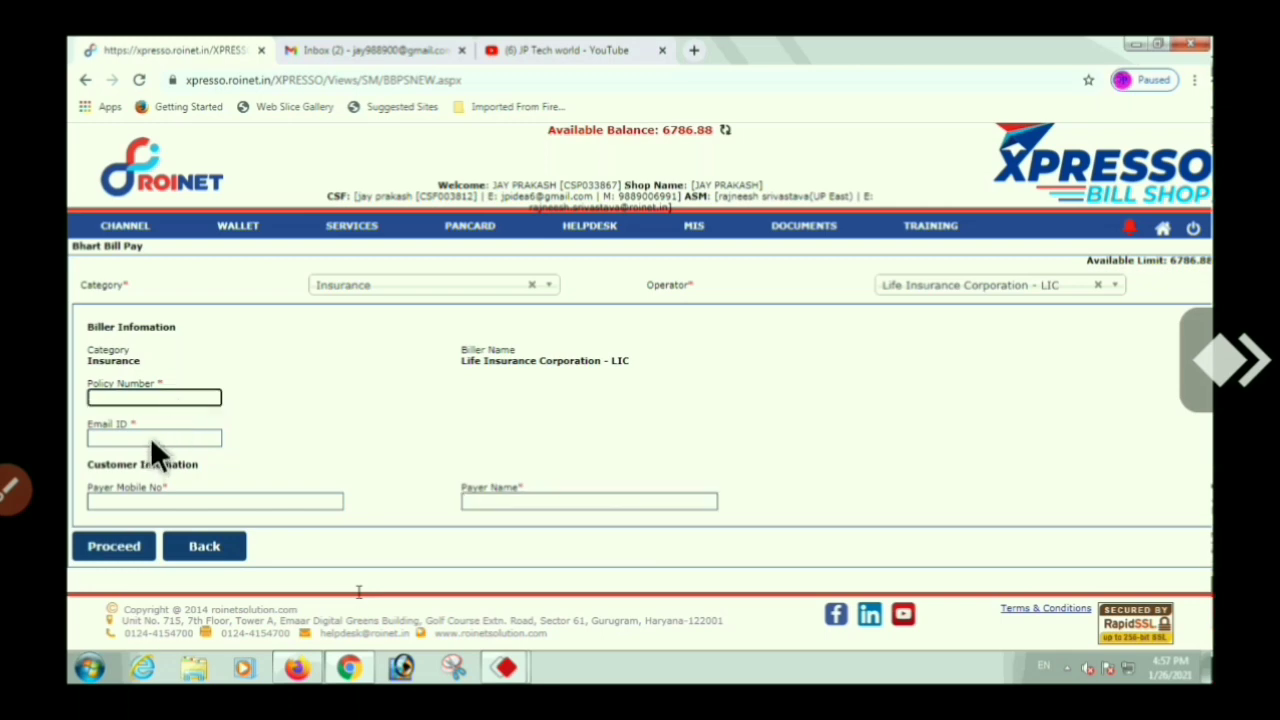
left_click(150, 437)
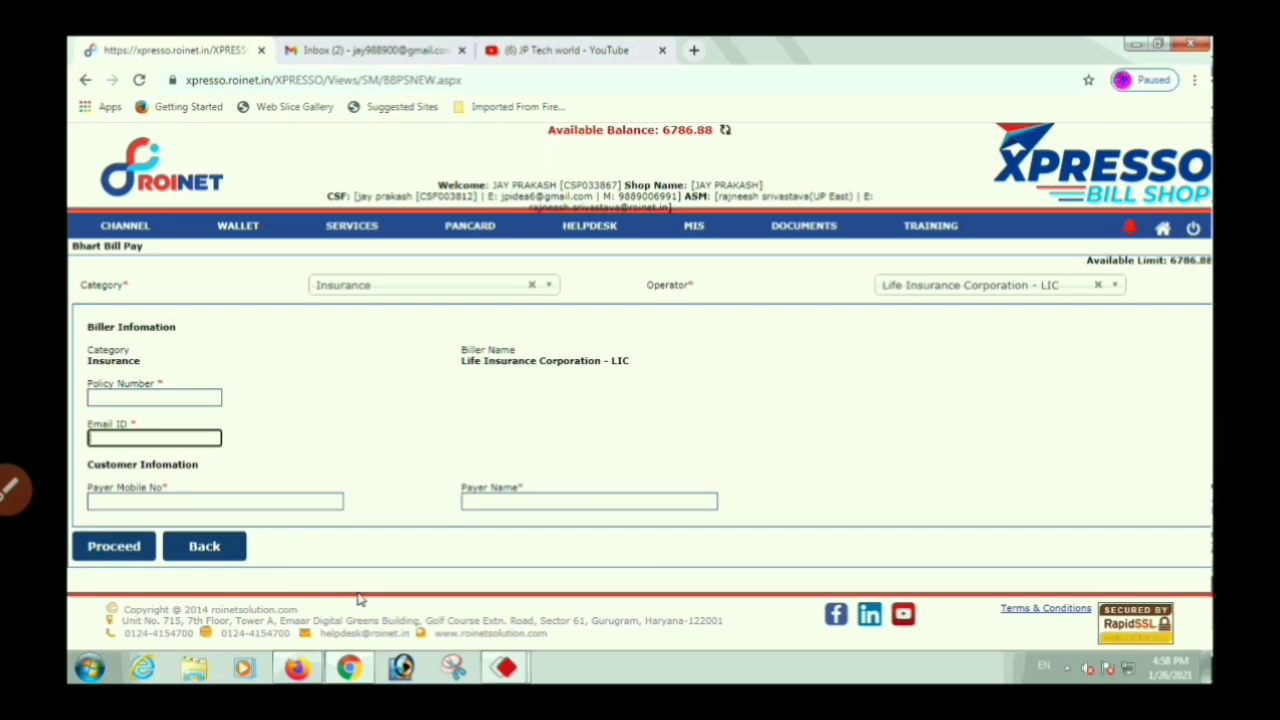
Complete the Email ID field and enter the payer's mobile number
left_click(136, 400)
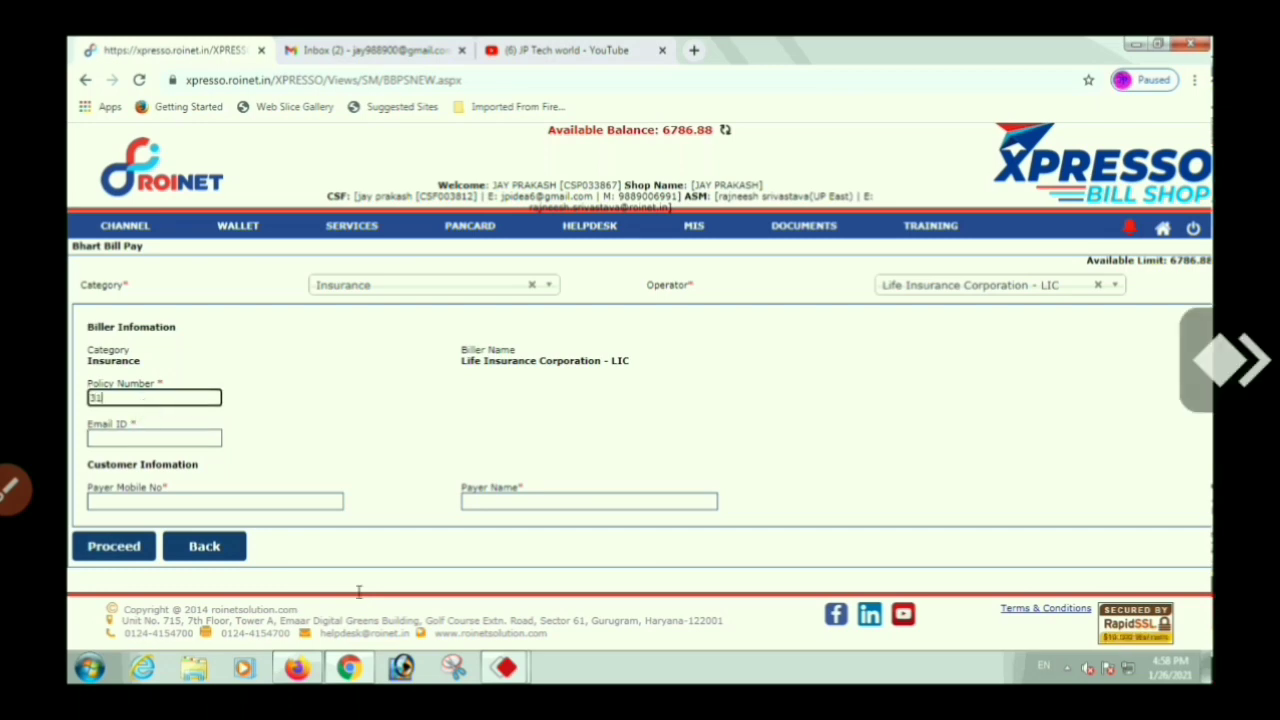
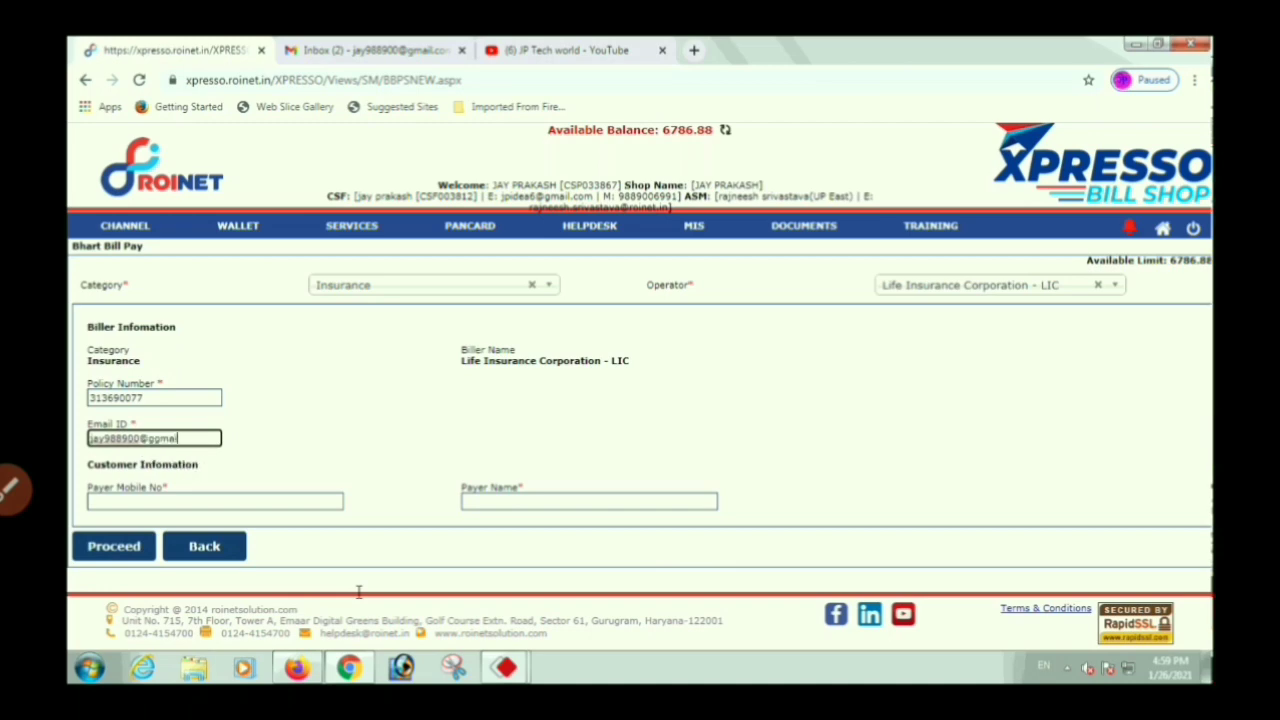
left_click(171, 499)
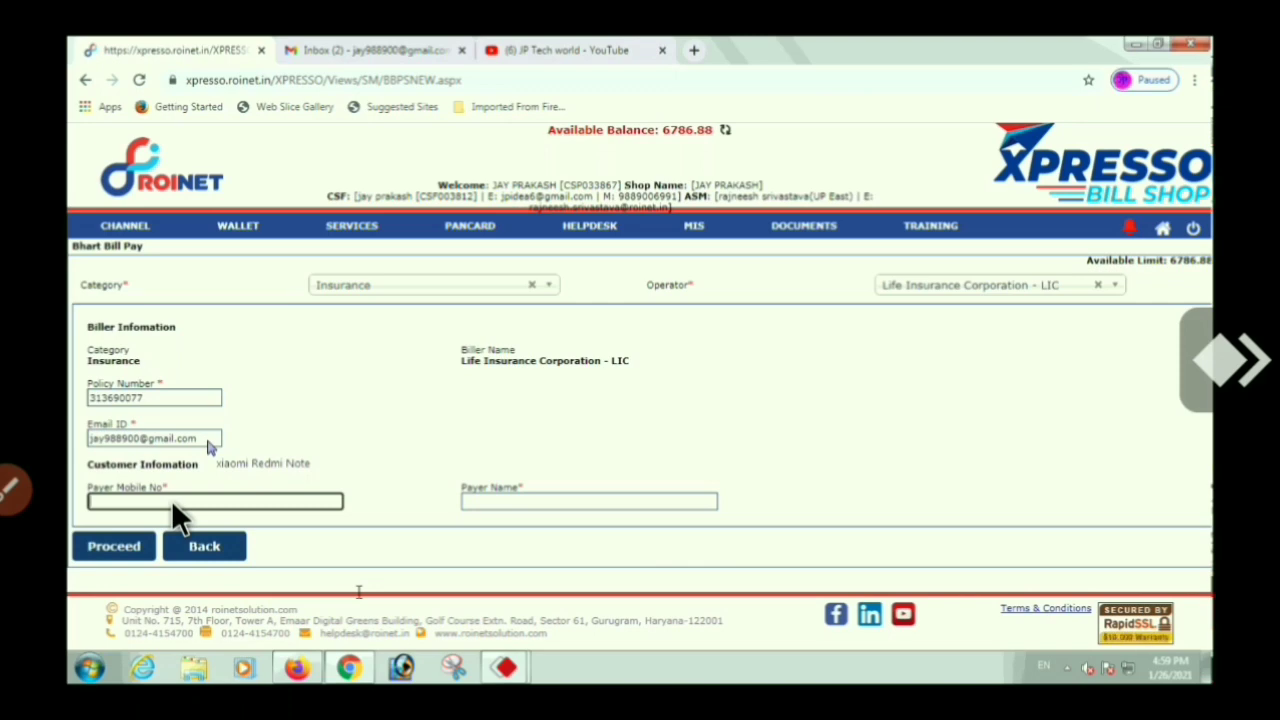
Enter the payer's name and submit to fetch the Rs. 5920.00 LIC bill
left_click(536, 505)
type("jagat")
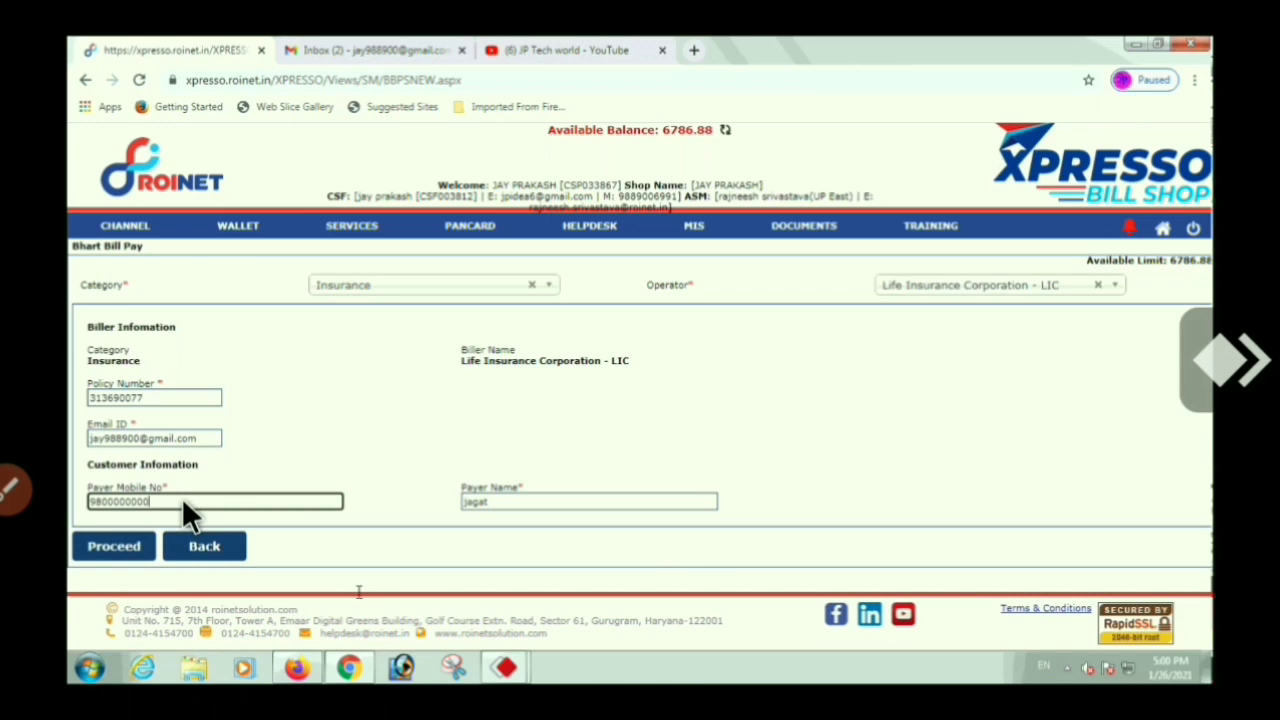
key("Tab")
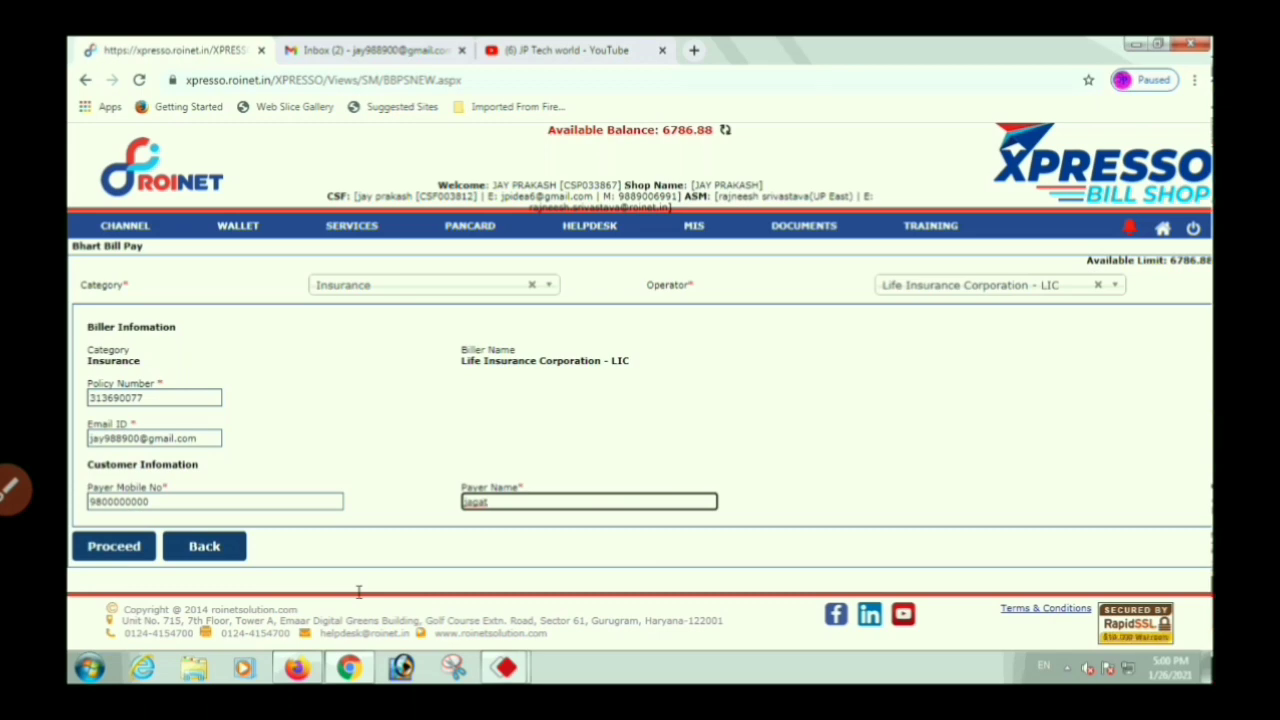
left_click(612, 448)
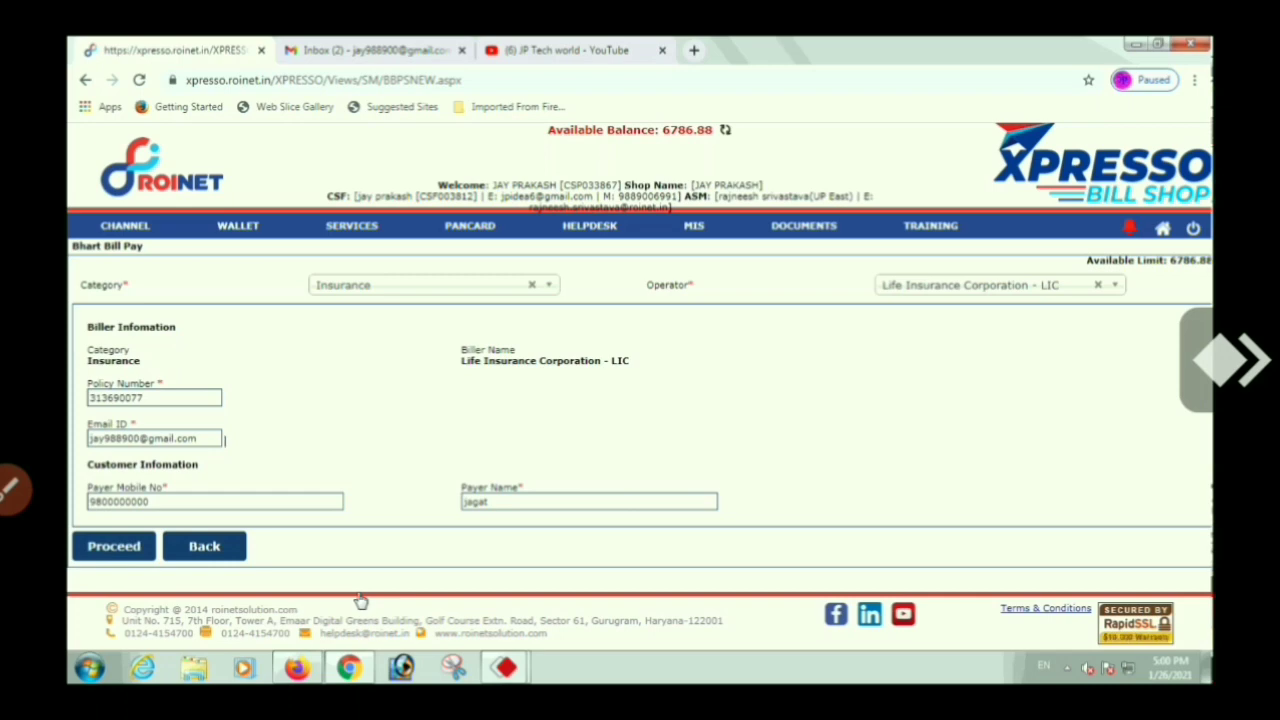
left_click(103, 547)
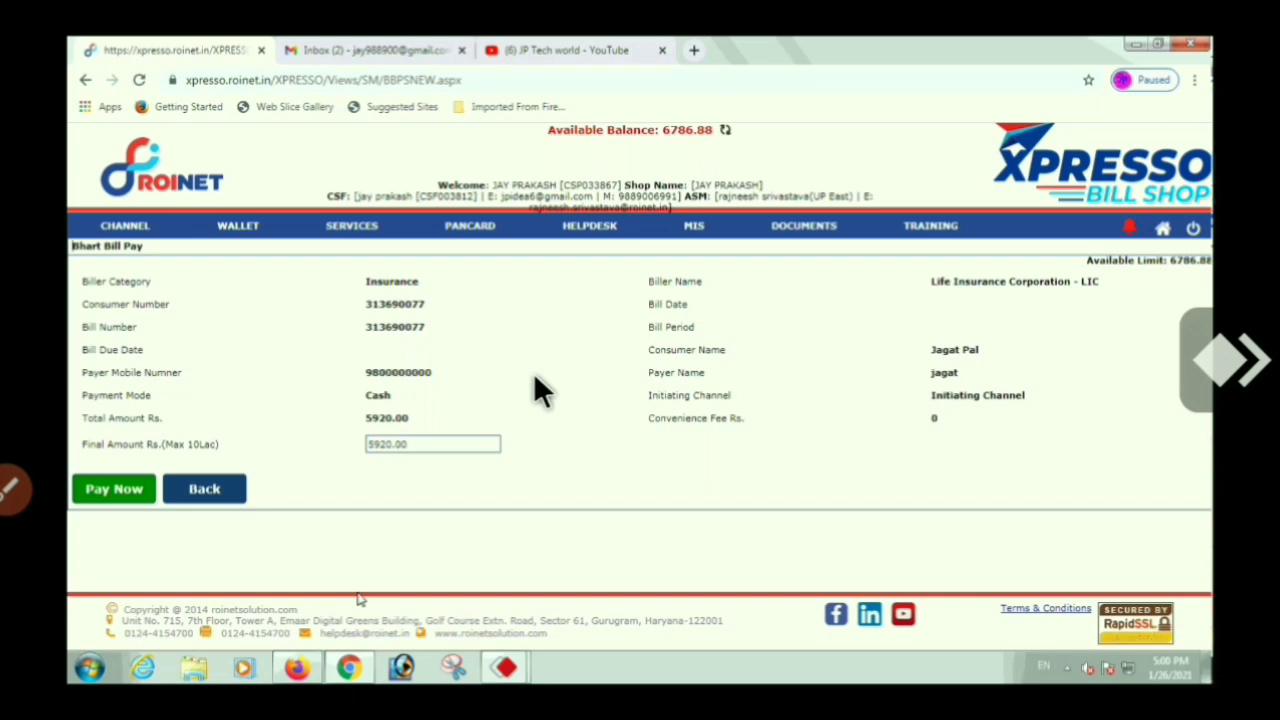
Check the 5920.00 final amount and payer name, then pay the premium with Pay Now
left_click(365, 447)
left_click_drag(365, 447, 380, 451)
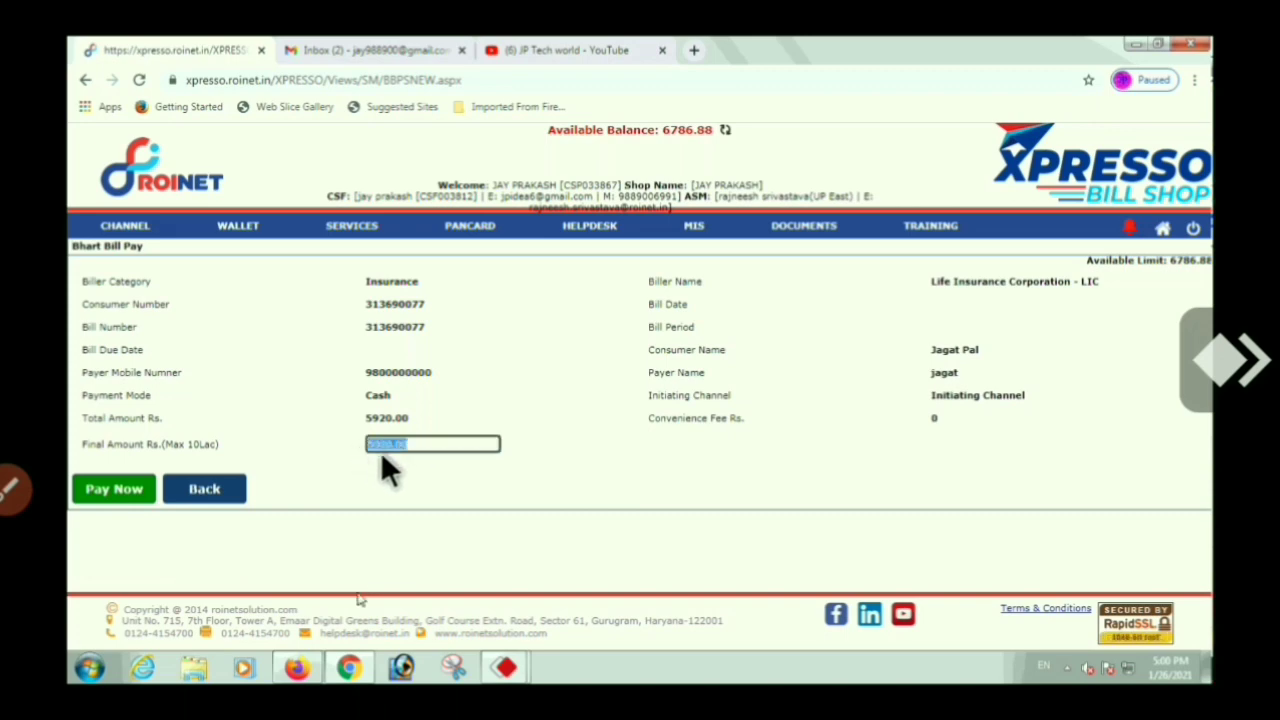
left_click(412, 465)
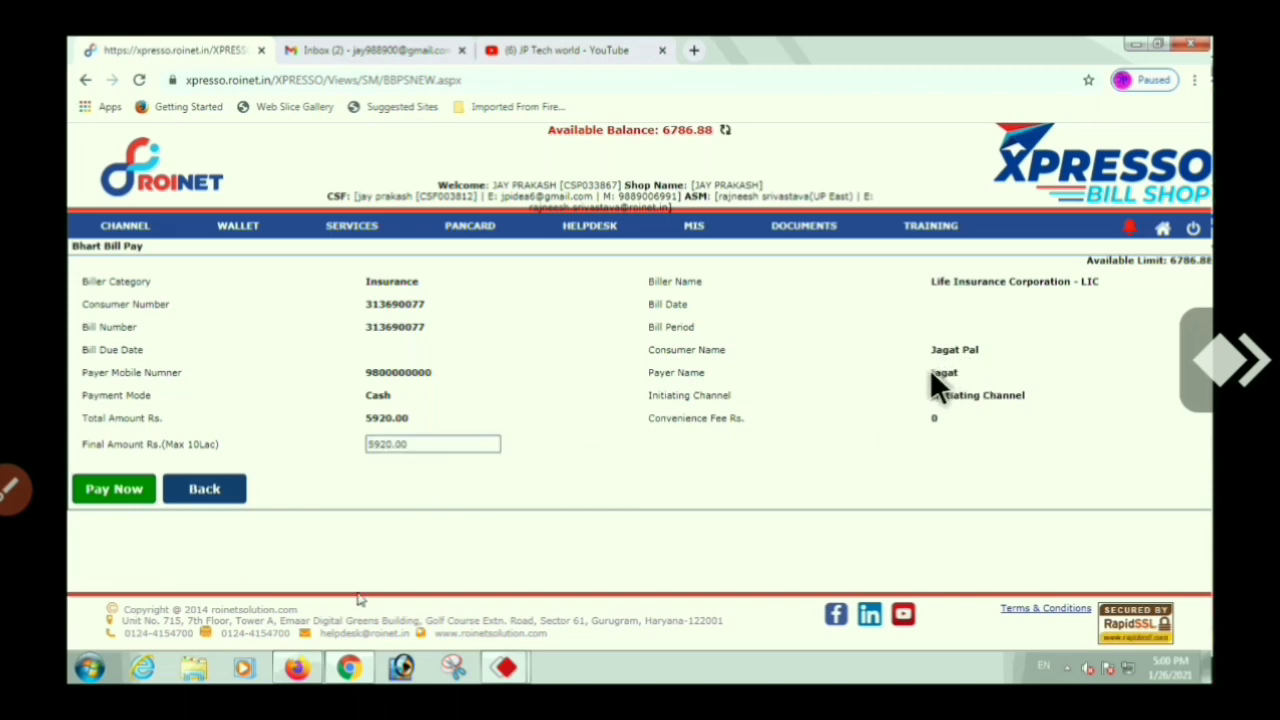
left_click_drag(929, 372, 1000, 350)
left_click(1020, 345)
left_click(110, 489)
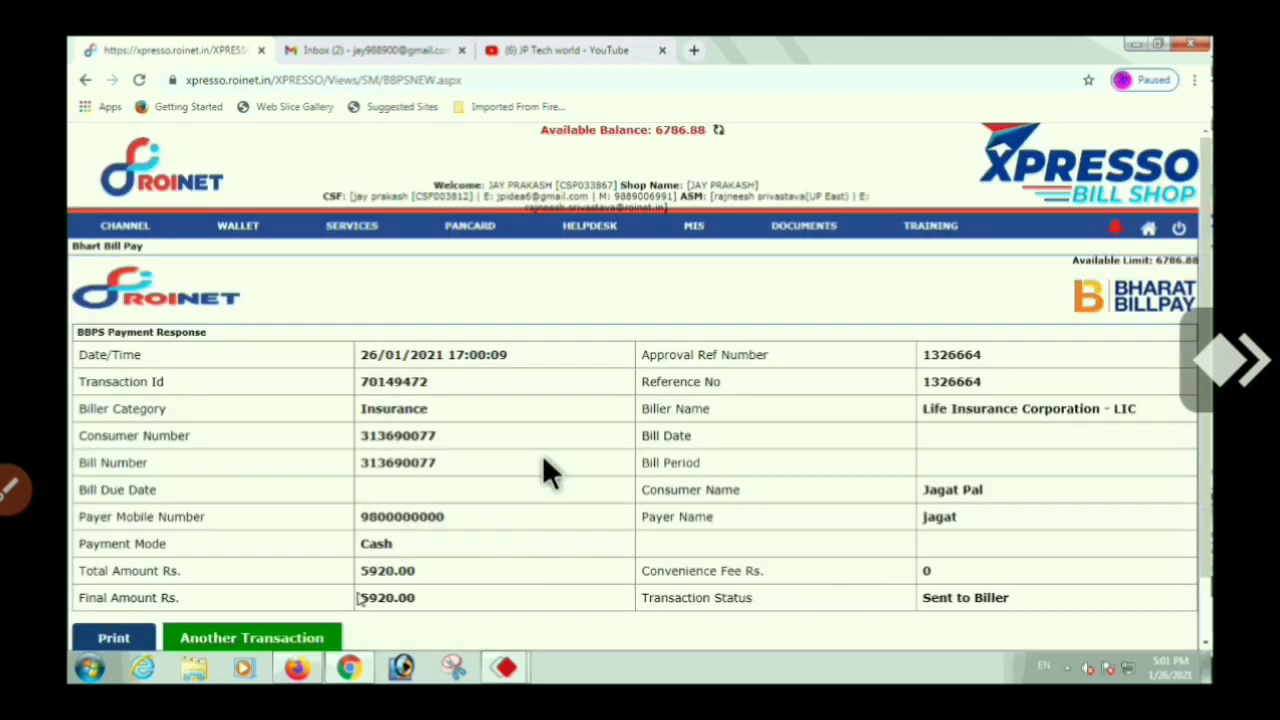
Print the BBPS Payment Response receipt for the 5920.00 LIC payment
scroll(543, 471, "down", 1)
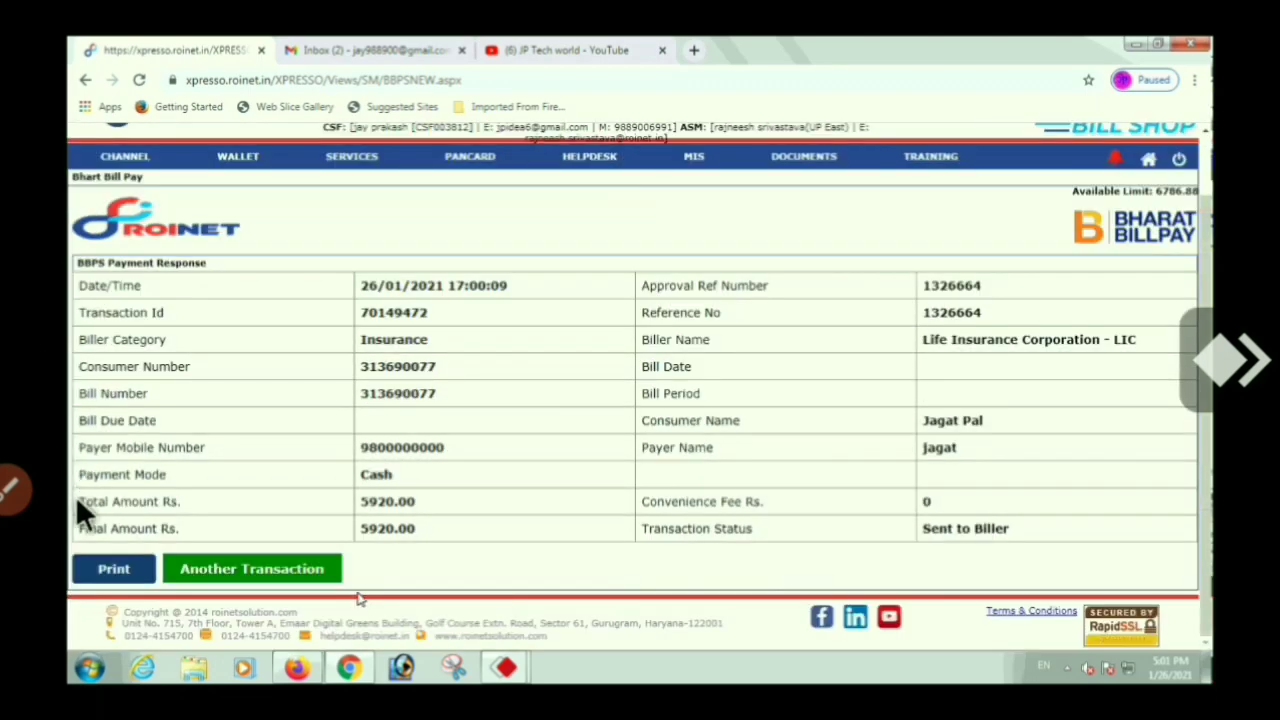
left_click(115, 570)
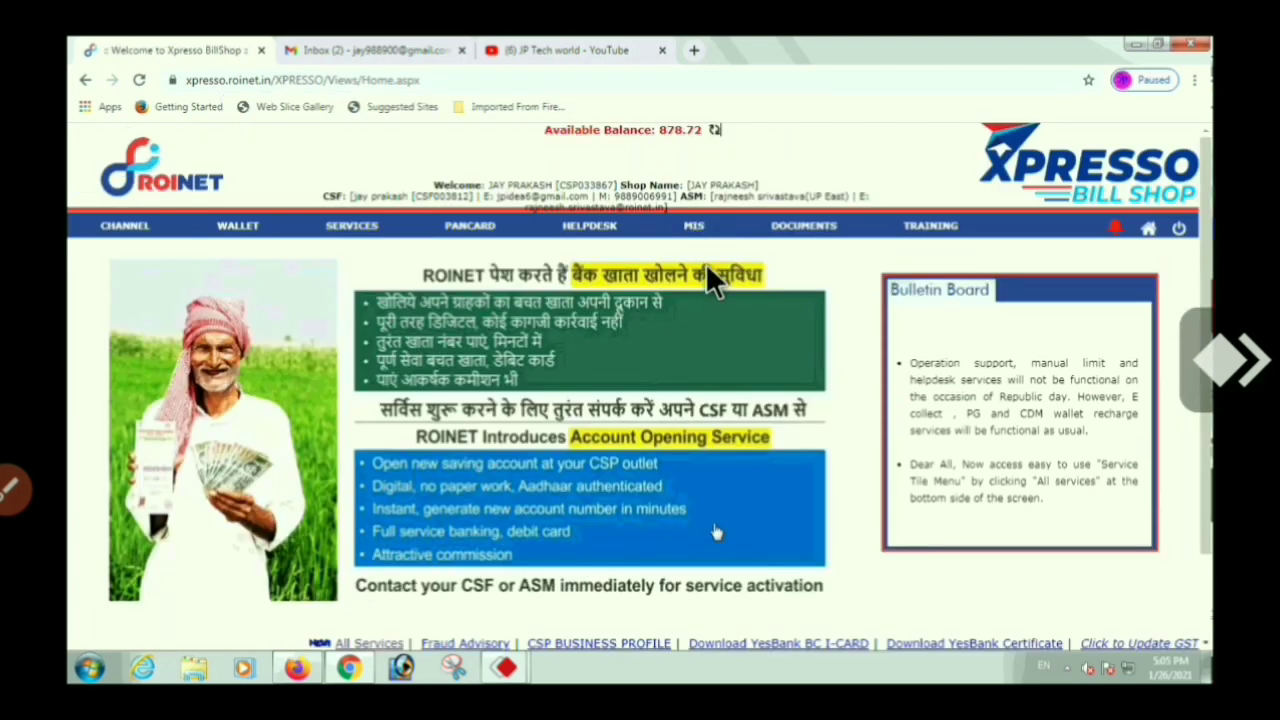
Scroll the 26/01/2021 Channel Ledger Report to review the 5920 BBPS debit and 11.84 commission
mouse_move(707, 266)
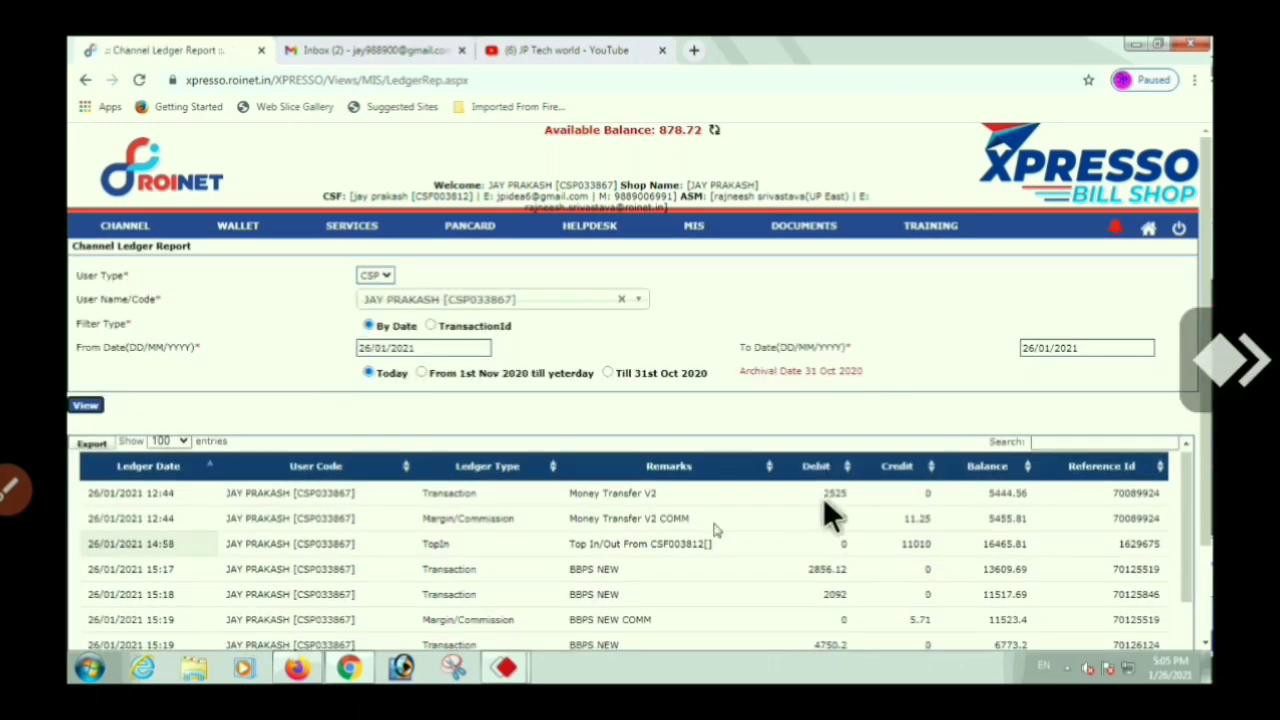
scroll(823, 497, "down", 1)
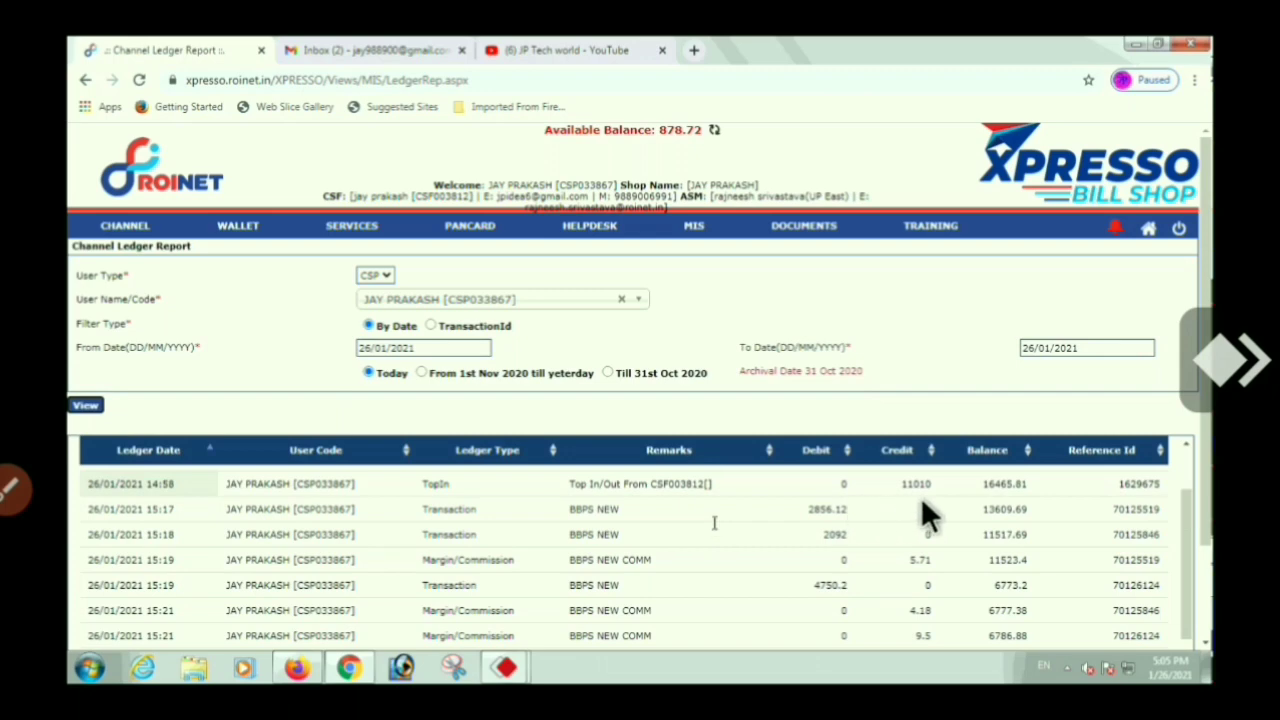
scroll(995, 510, "down", 3)
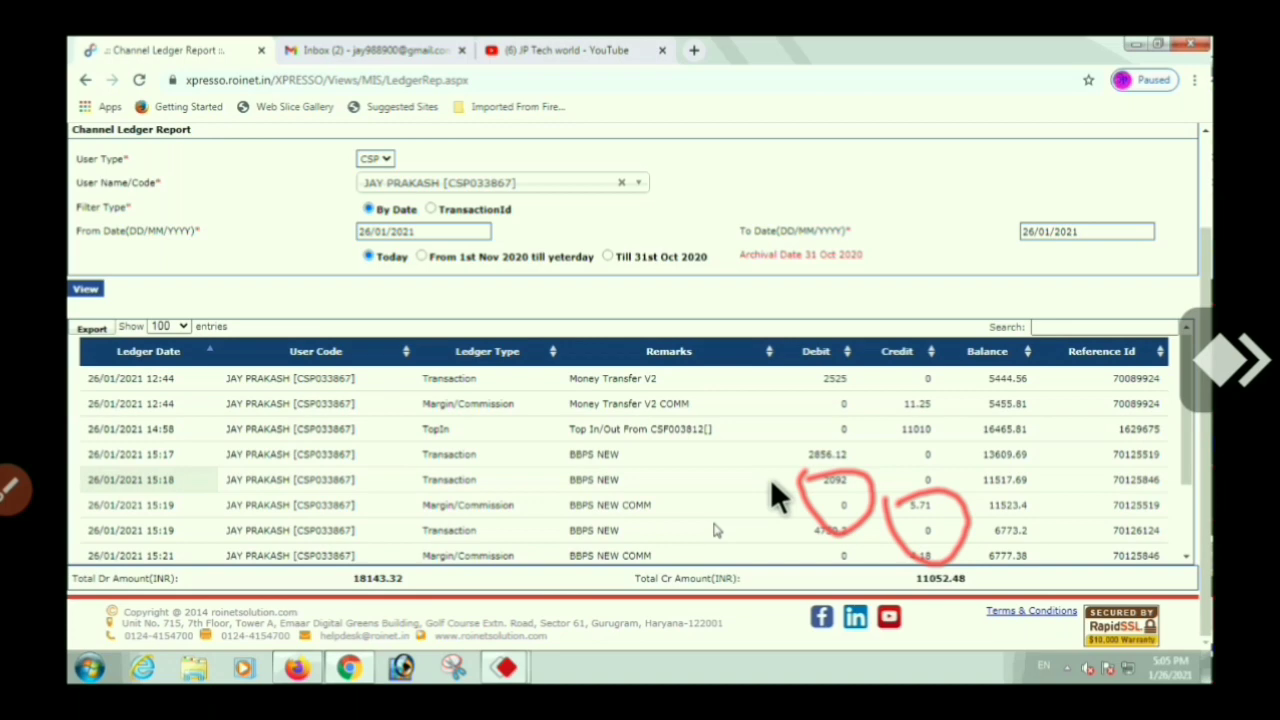
scroll(714, 530, "down", 3)
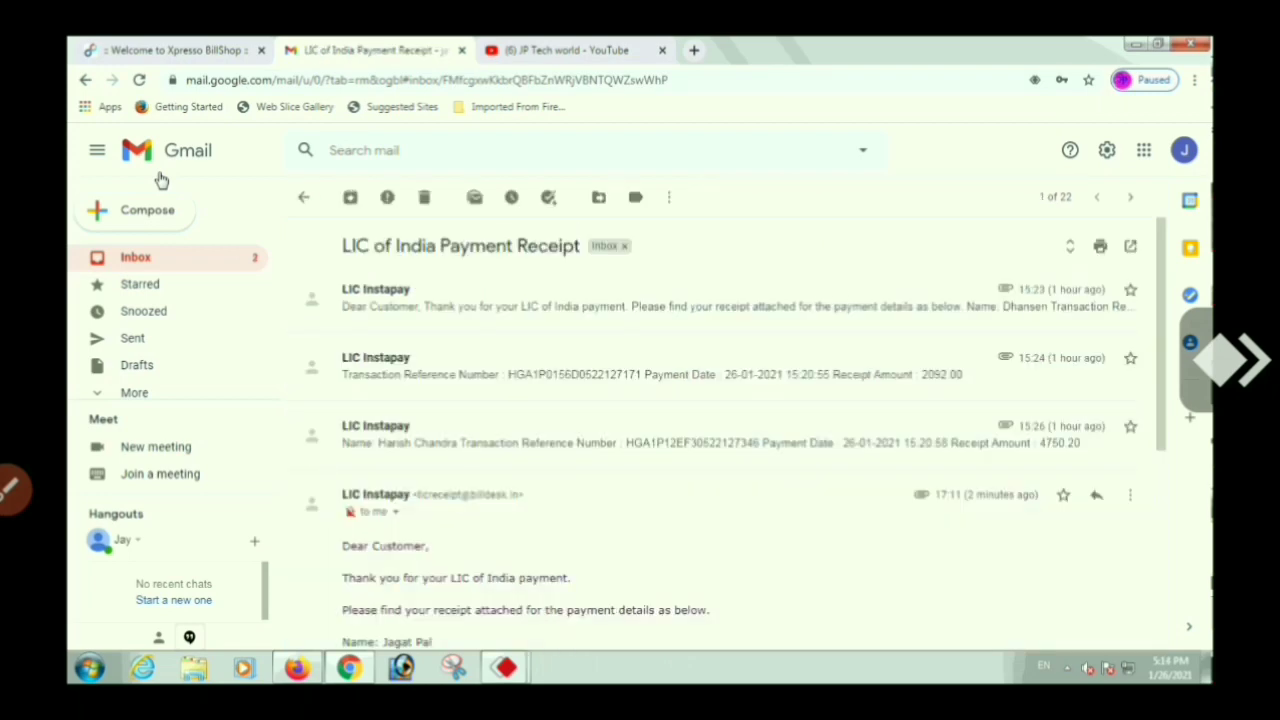
Download the PDF receipt from the LIC of India Payment Receipt email and open it
left_click(497, 302)
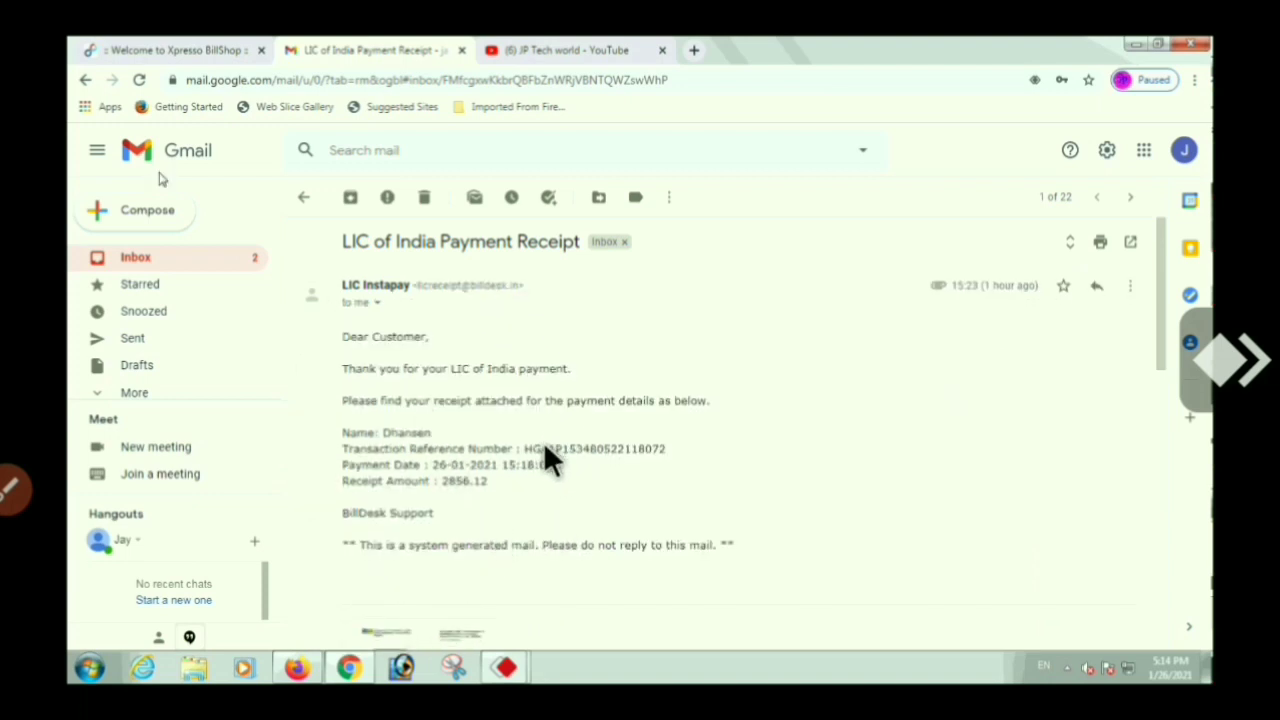
scroll(530, 410, "down", 4)
scroll(418, 456, "down", 1)
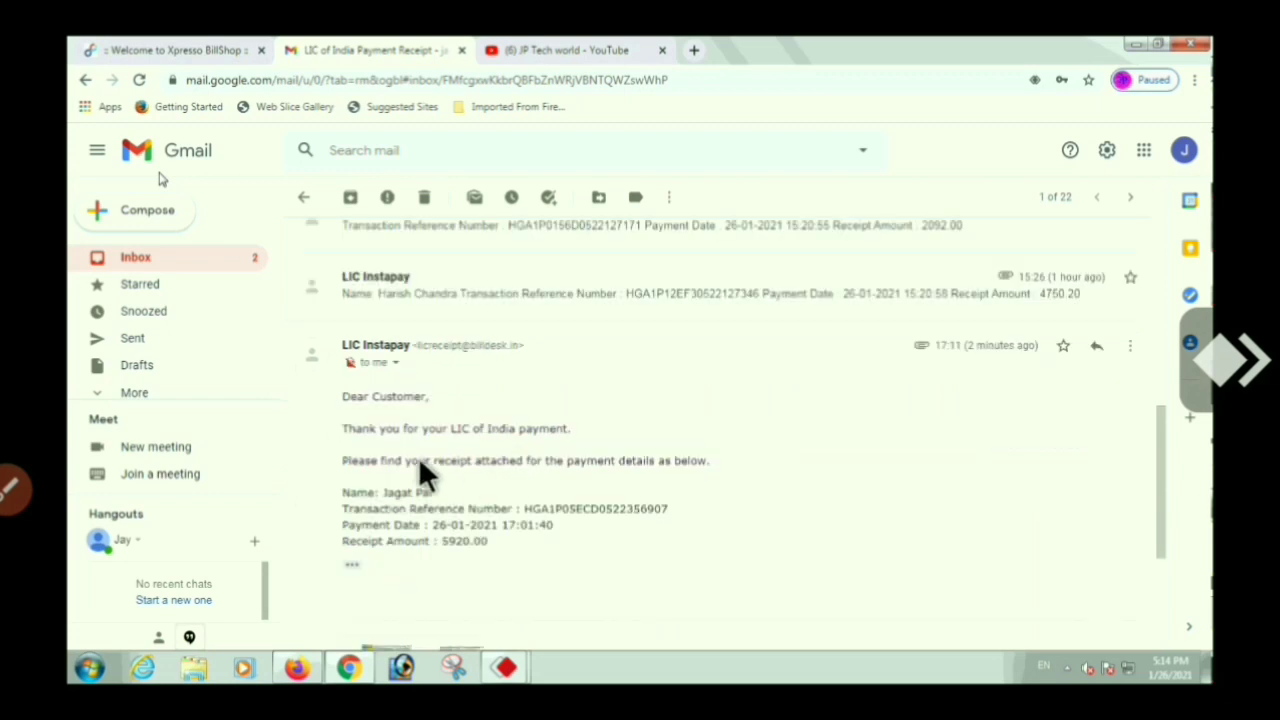
scroll(410, 420, "down", 3)
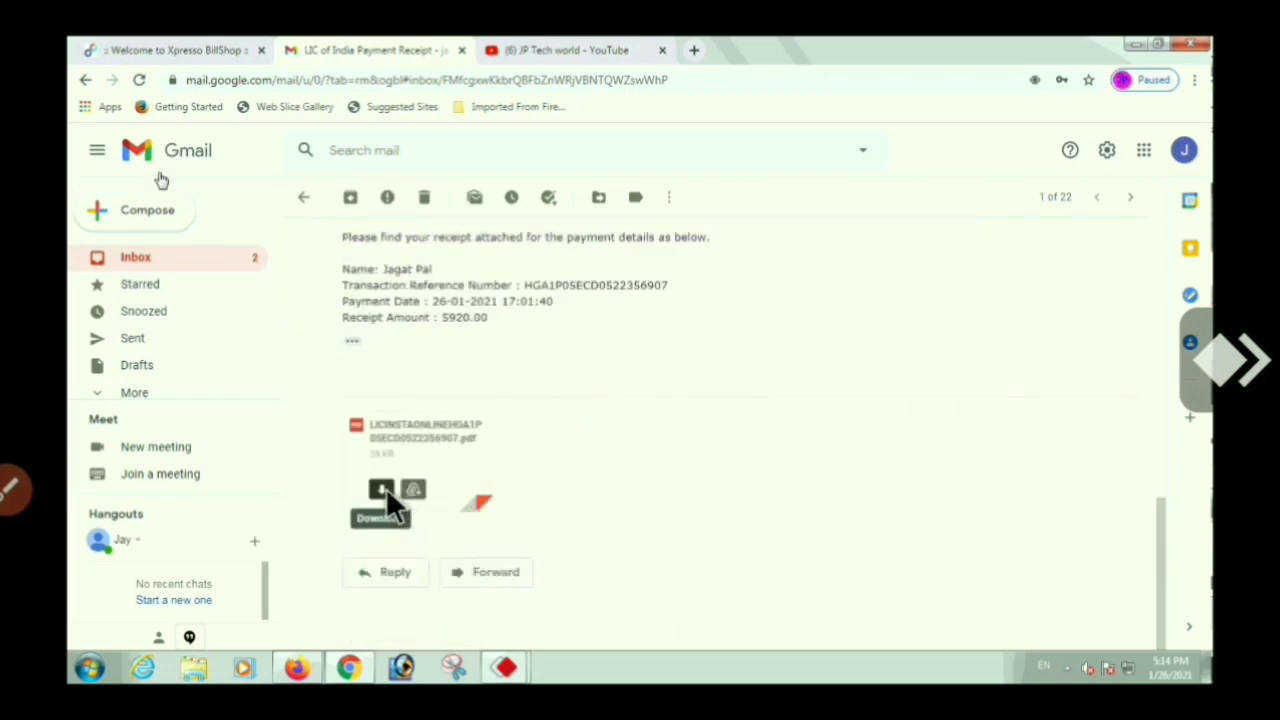
left_click(386, 490)
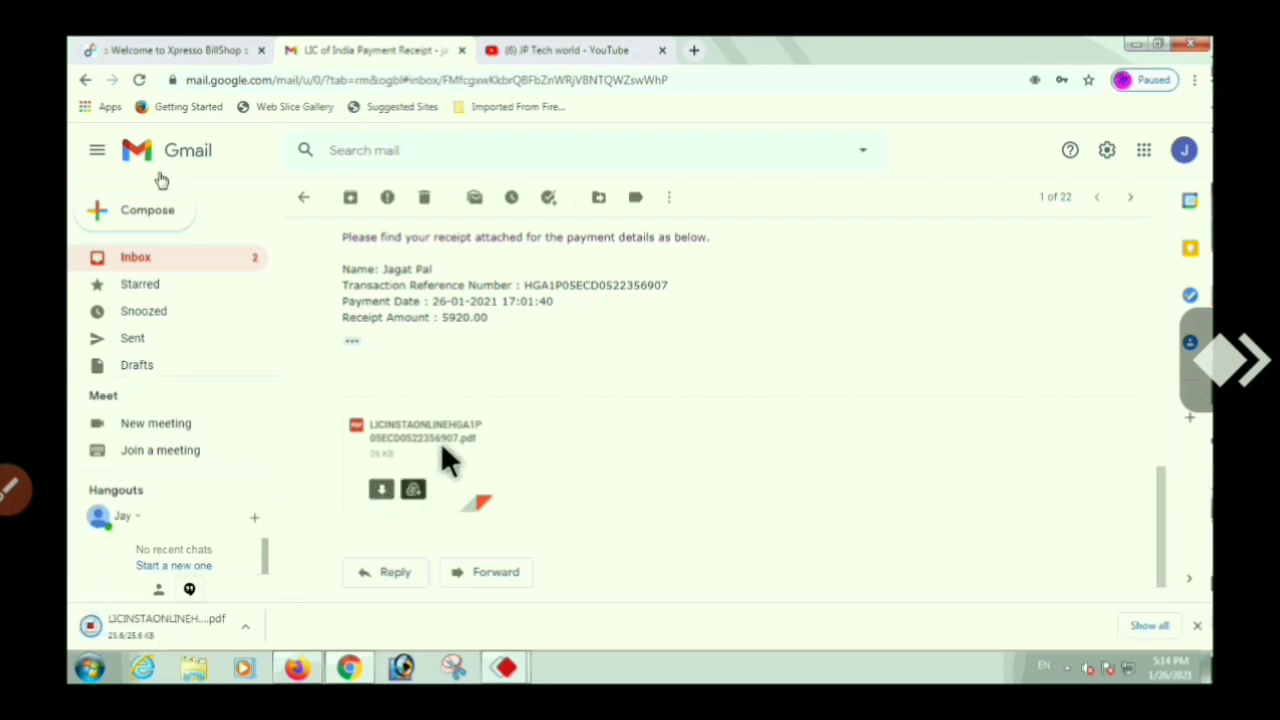
left_click(243, 626)
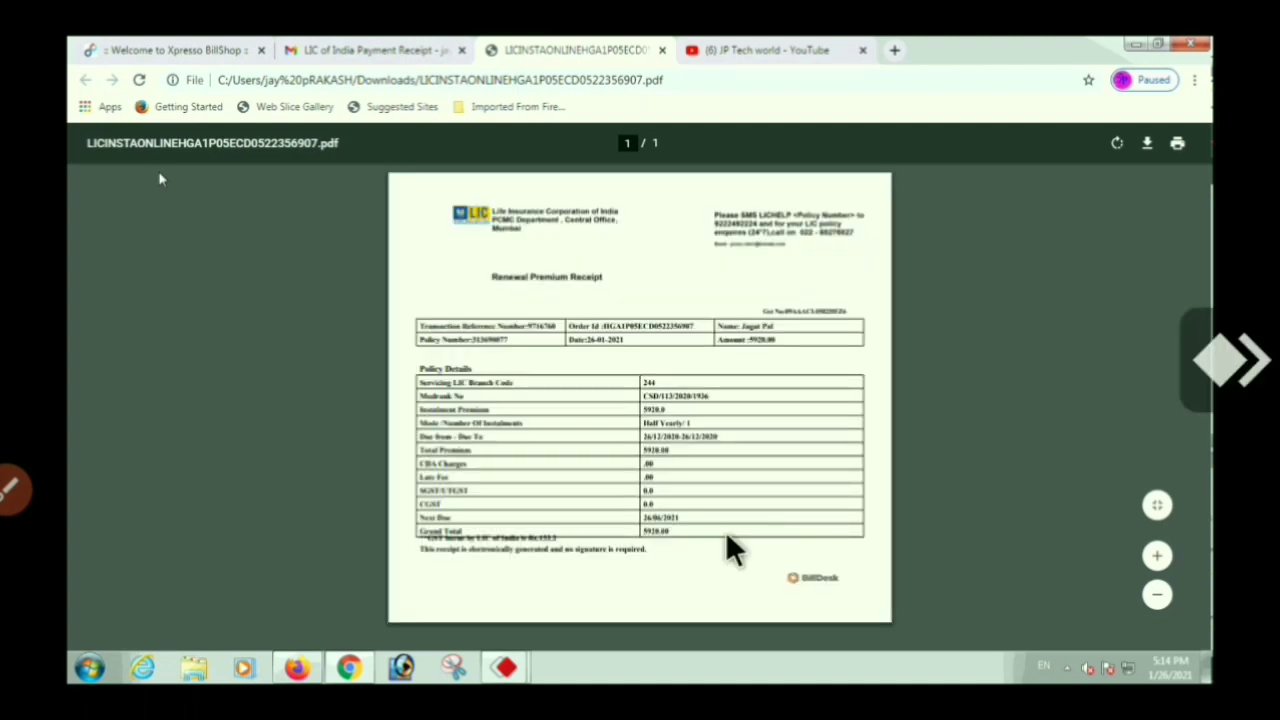
Zoom in on the LIC Renewal Premium Receipt to read the 5920.00 grand total
key("ctrl+plus")
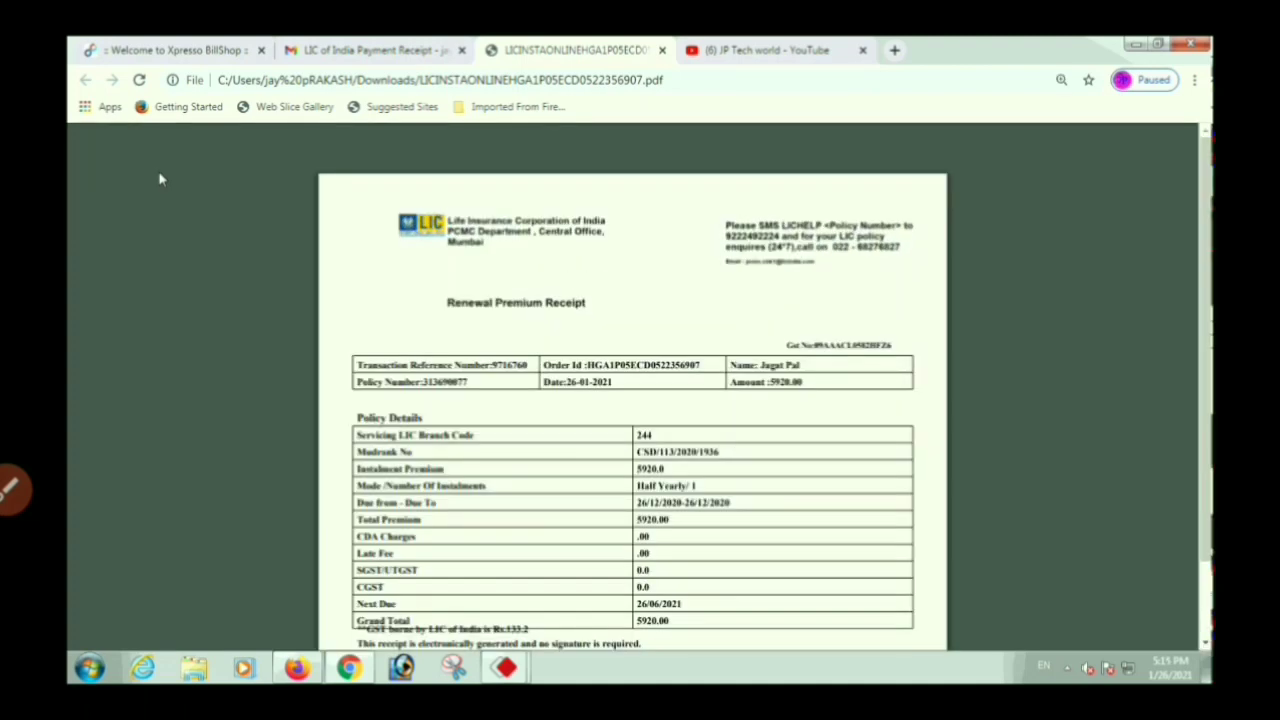